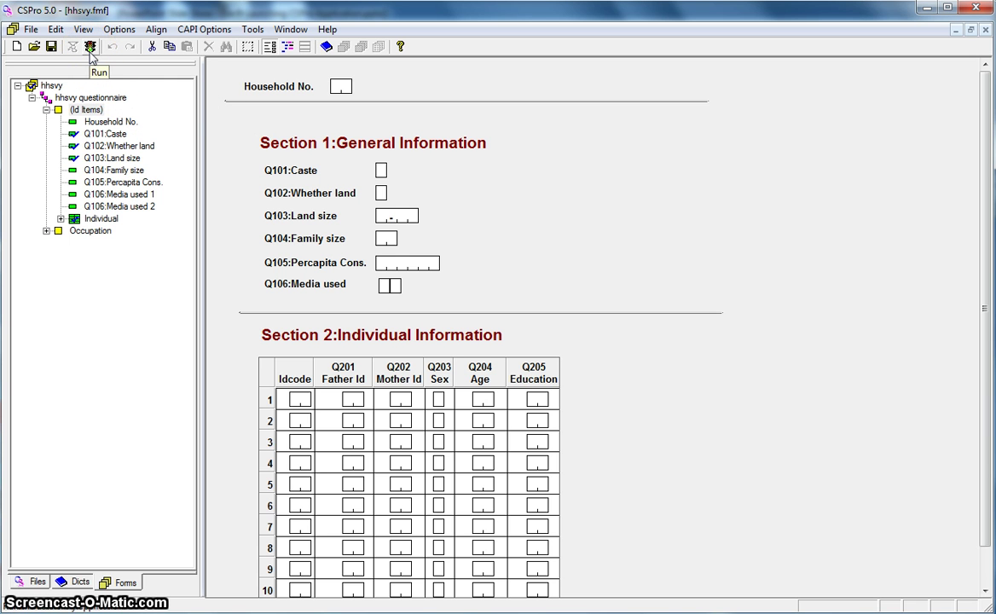
- Bring up the hhsvy folder in Windows Explorer and create a desktop shortcut to example.exf.pff
left_click(215, 111)
mouse_move(247, 613)
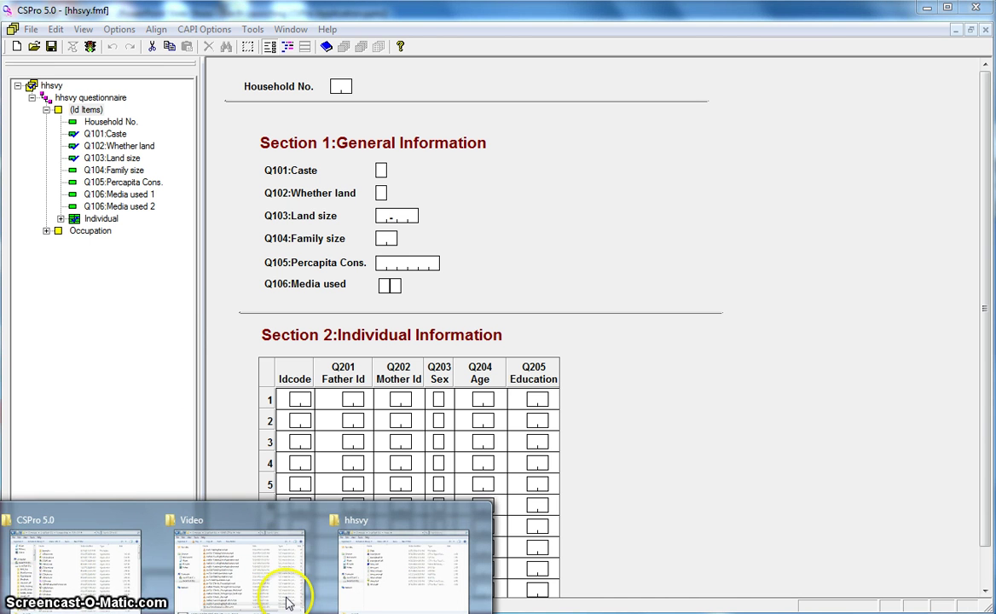
left_click(373, 574)
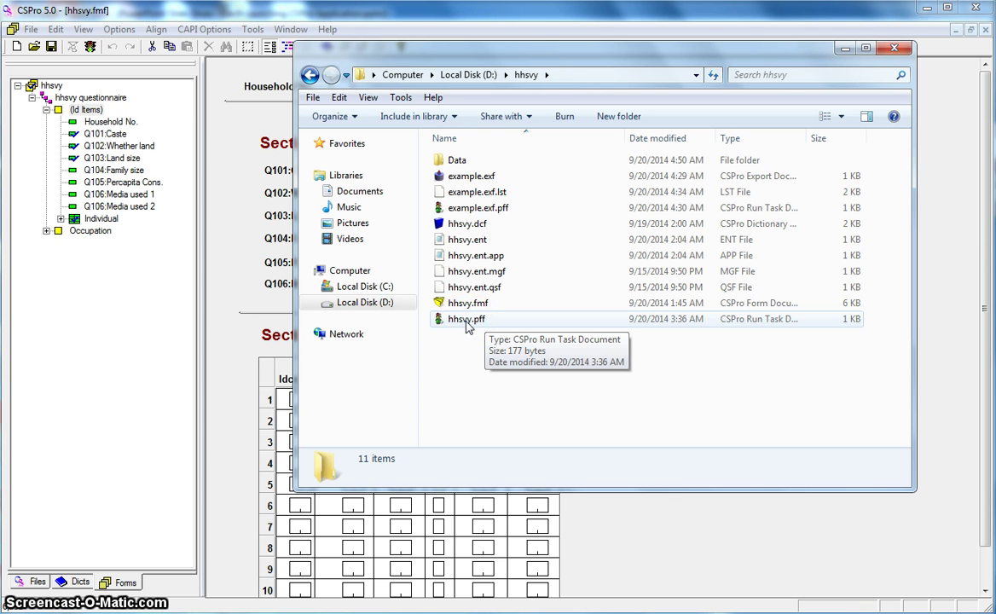
right_click(473, 209)
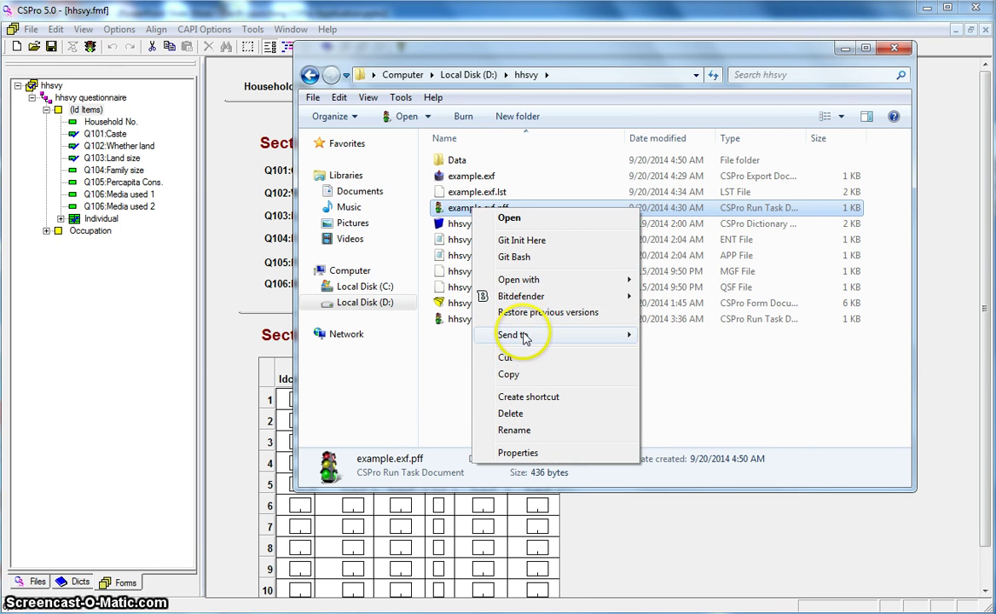
mouse_move(565, 333)
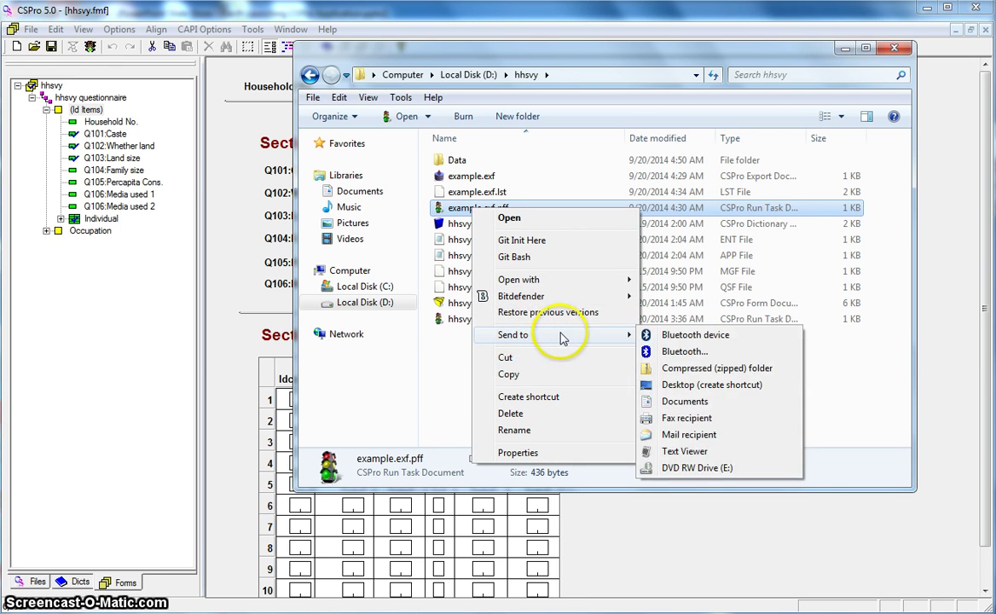
left_click(691, 385)
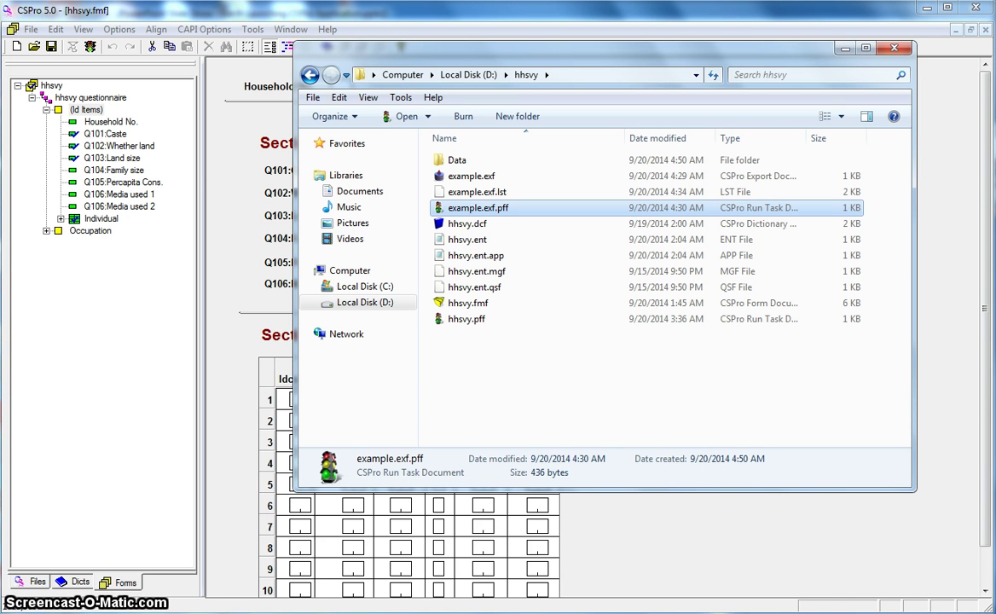
- Show the desktop and rename the "hhsvy.pff - Shortcut (2)" shortcut to hhsvyEntry.pff
key("super+d")
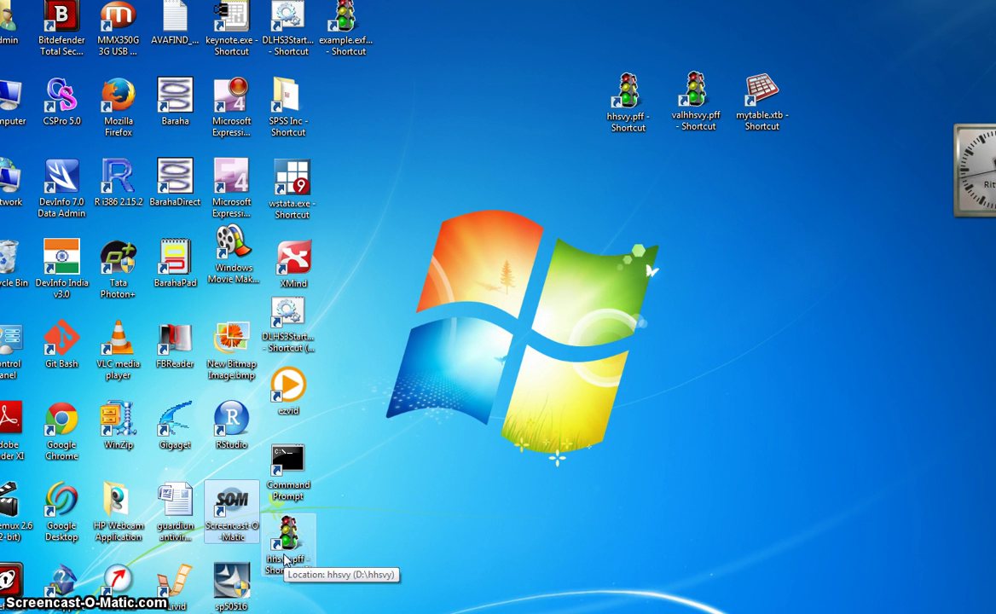
right_click(286, 559)
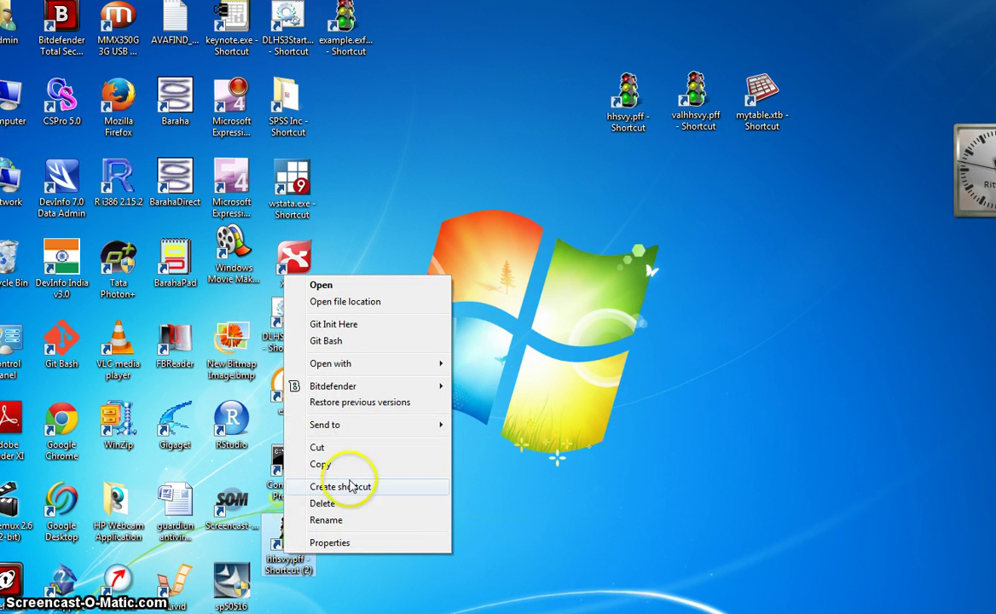
left_click(338, 523)
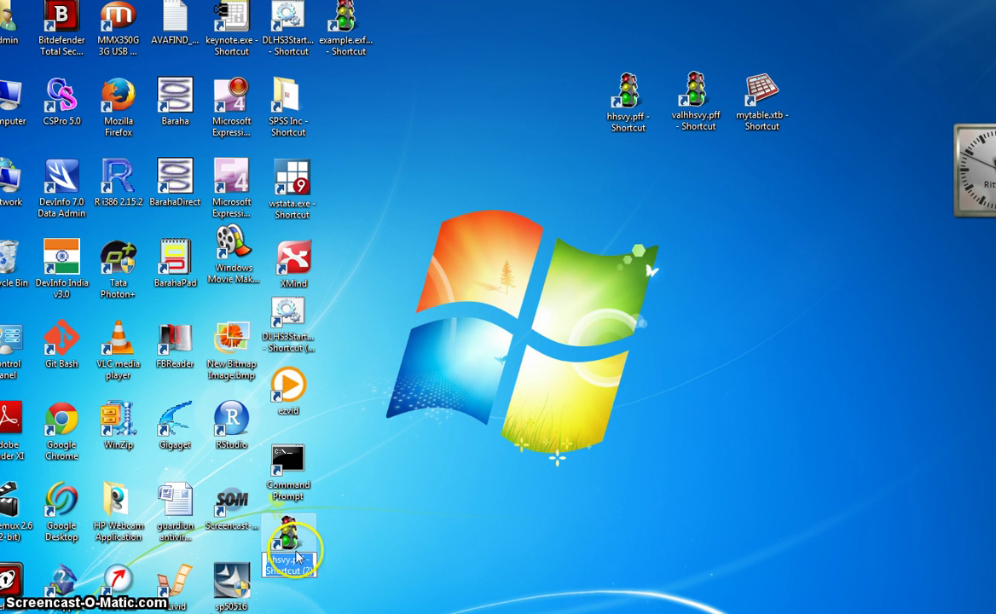
key("Home")
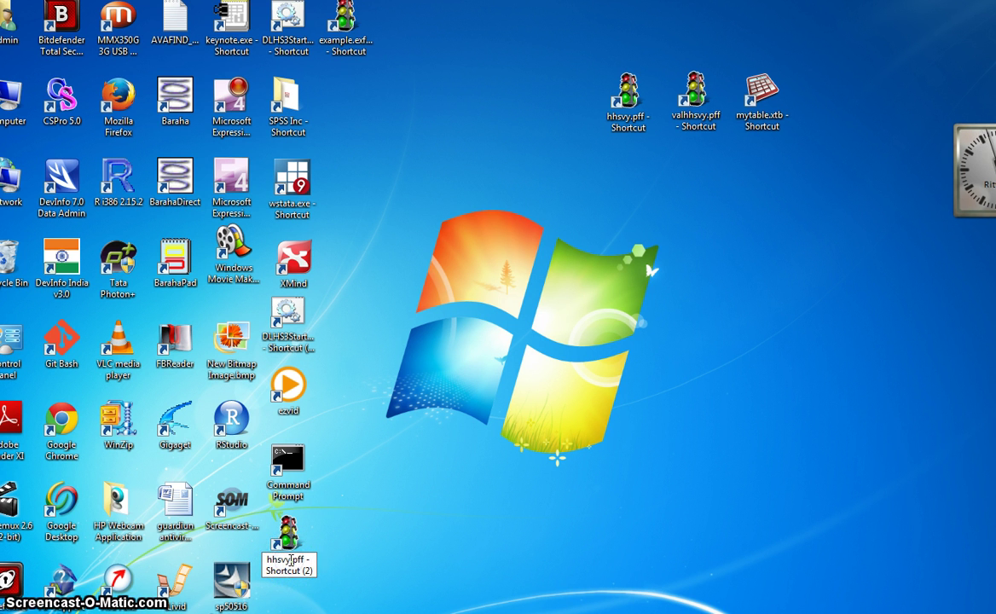
left_click(290, 561)
type("Ent")
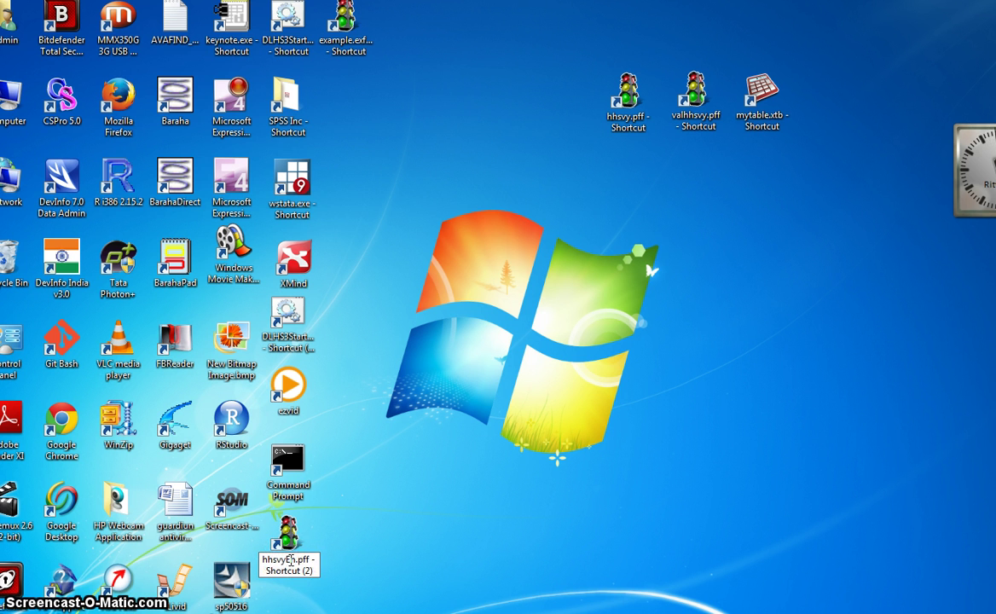
type("ry")
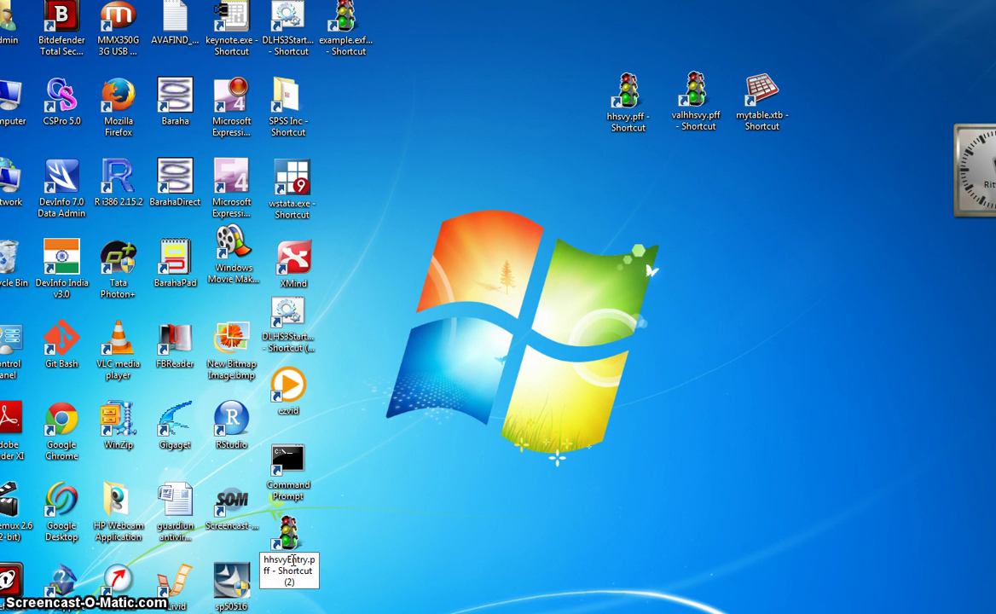
left_click(271, 572)
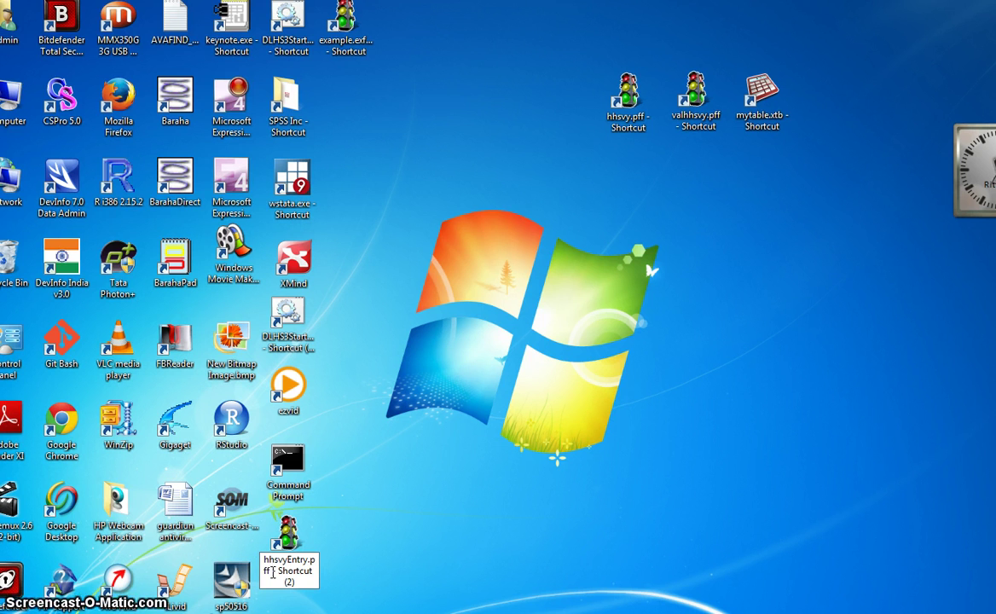
key("Delete")
key("Delete")
key("Delete")
key("Delete")
key("Delete")
key("Delete")
key("Delete")
key("Delete")
key("Delete")
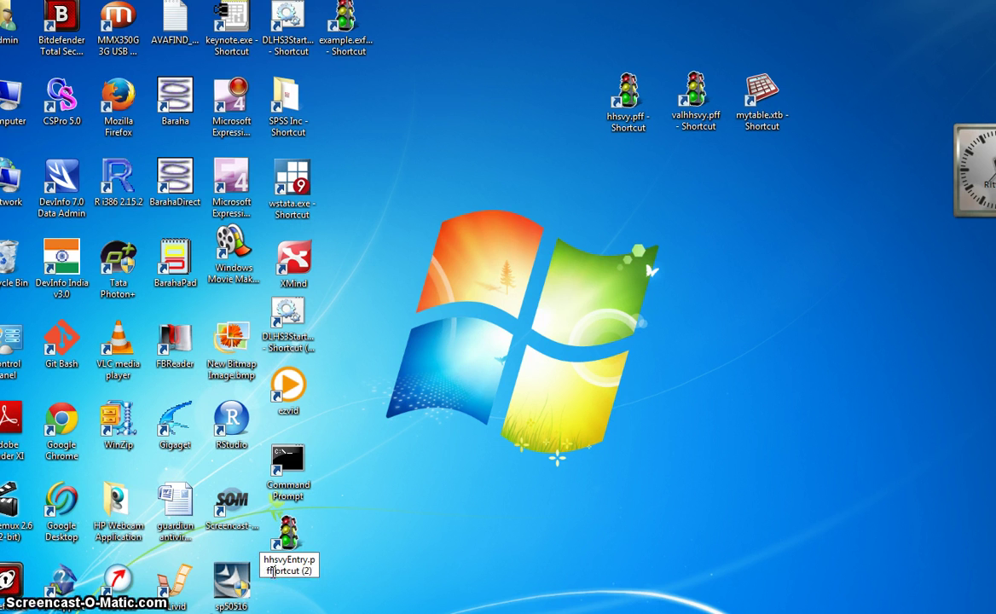
key("Delete")
key("Delete")
key("Delete")
key("Delete")
key("Delete")
key("Delete")
- Rename the "example.exf.pff - Shortcut" desktop shortcut to hhsvyExport.pff
left_click(354, 53)
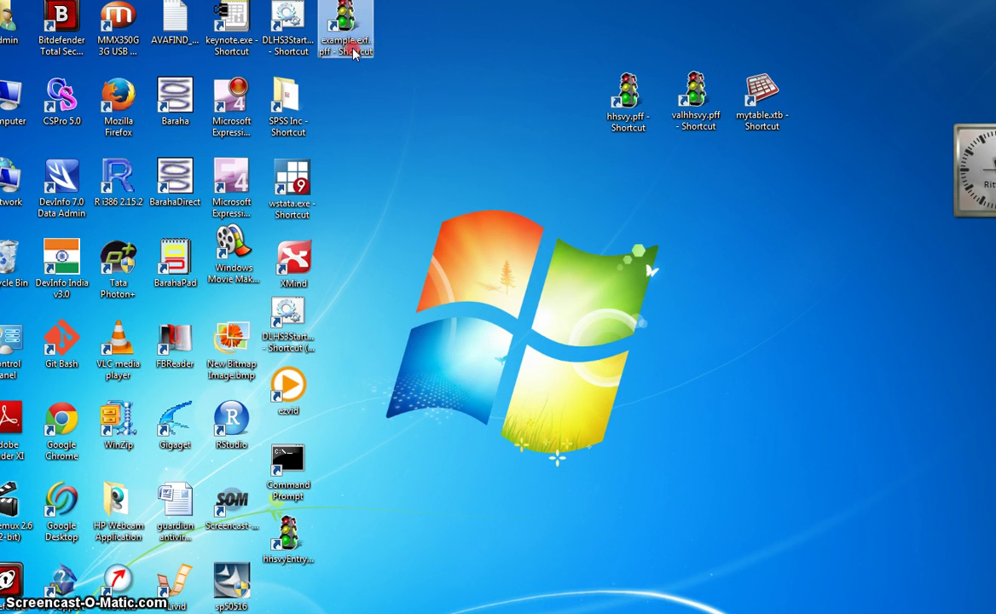
right_click(354, 53)
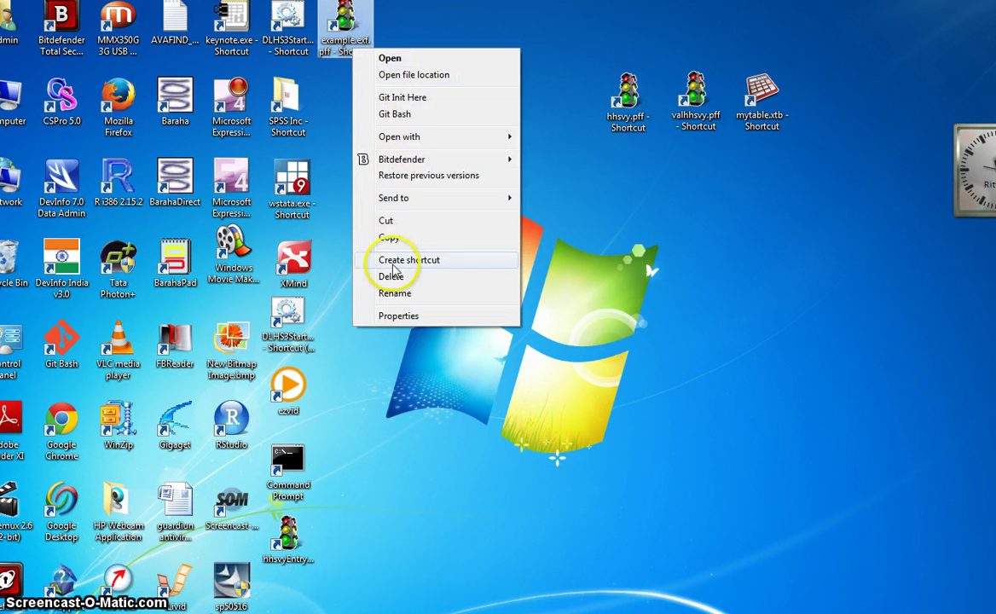
left_click(395, 292)
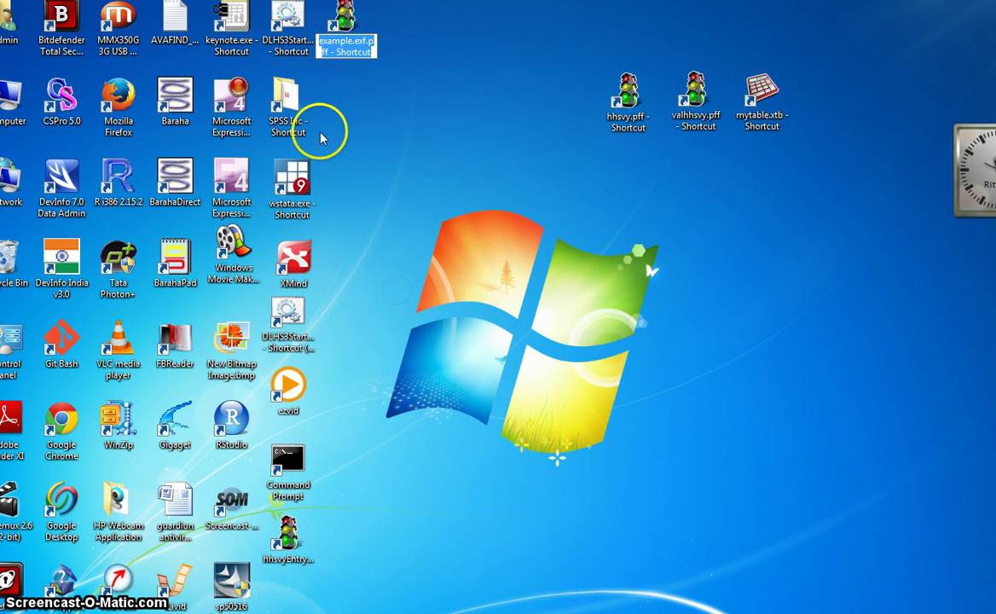
left_click(323, 41)
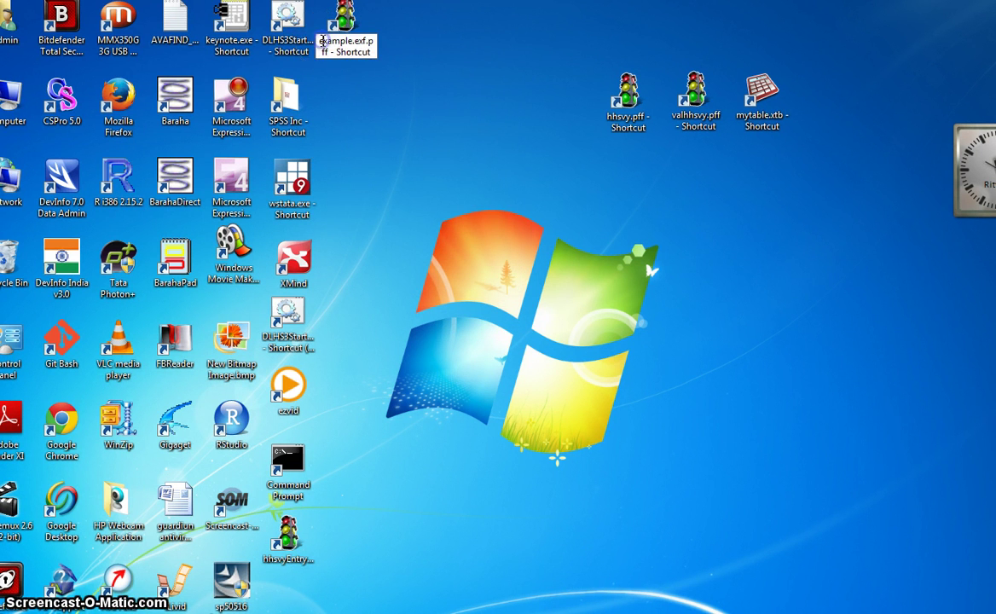
left_click(322, 40)
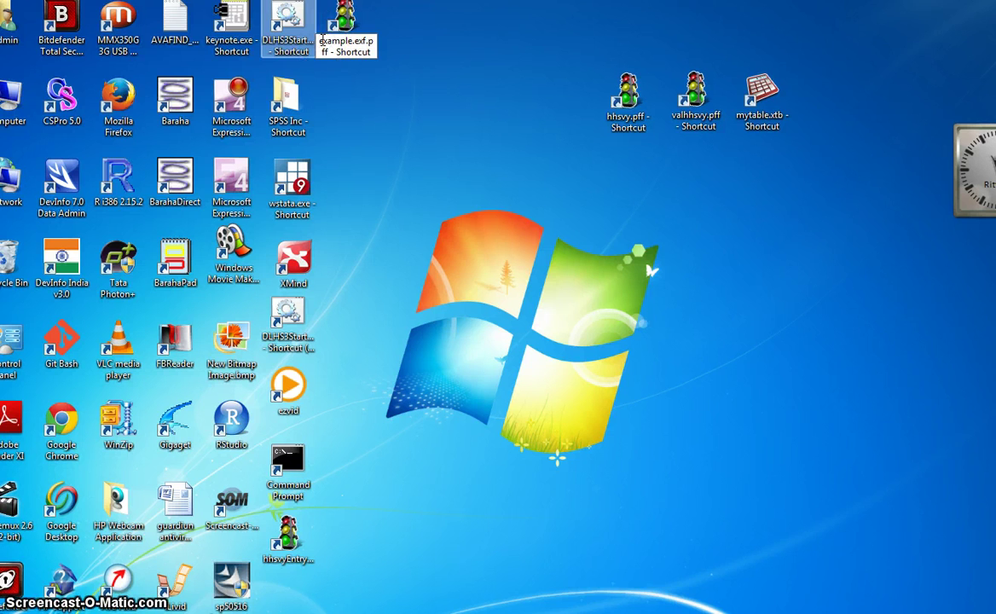
key("Delete")
key("Delete")
key("Delete")
key("Delete")
key("Delete")
key("Delete")
key("Delete")
key("Delete")
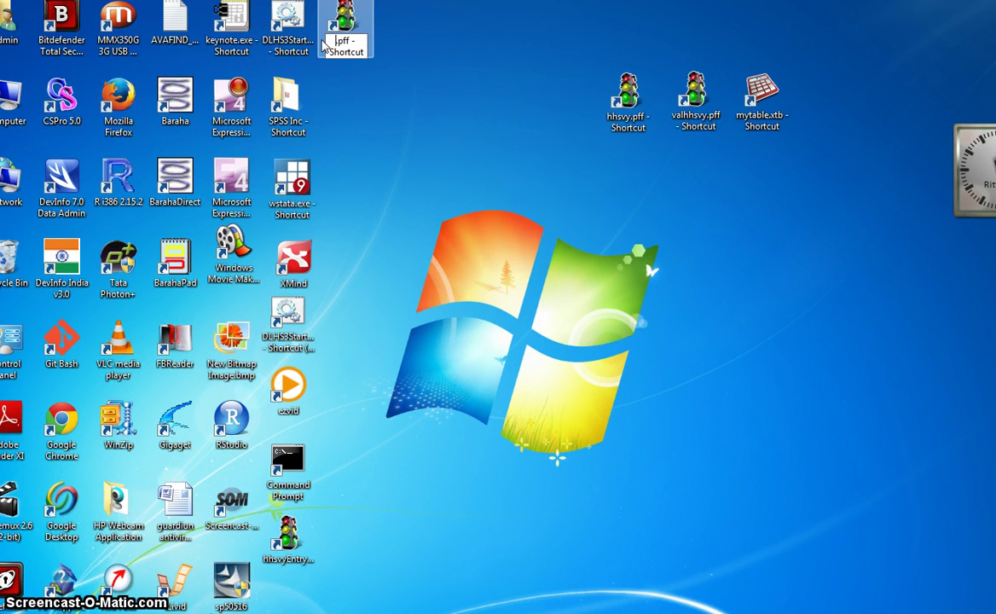
type("hhsvyEx")
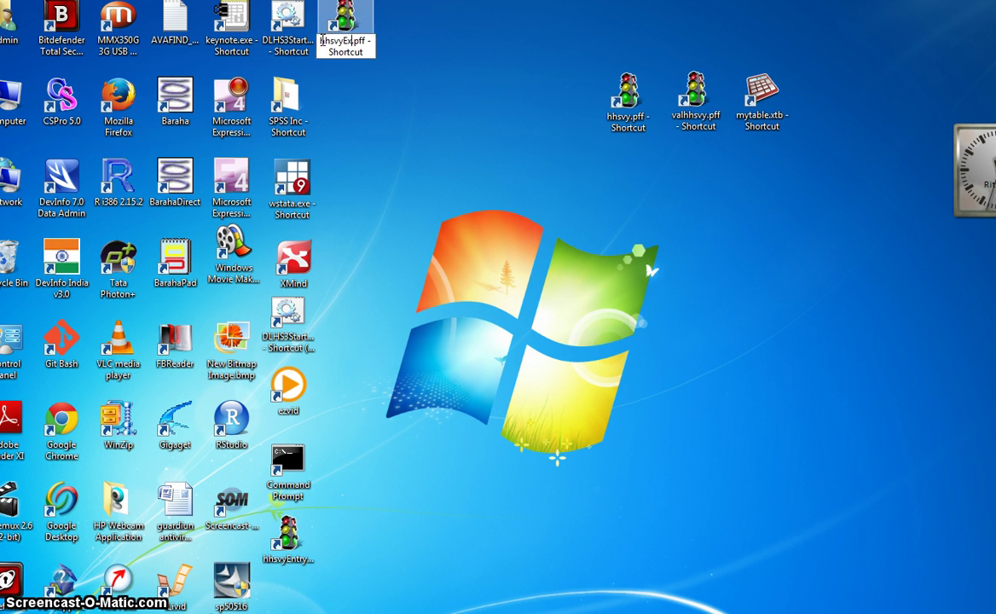
type("port")
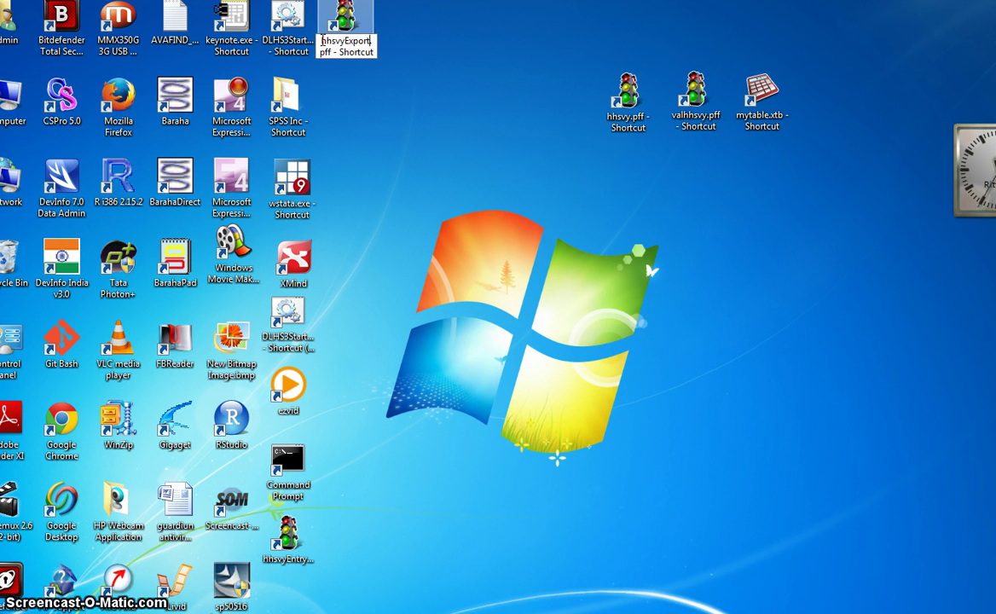
left_click(334, 50)
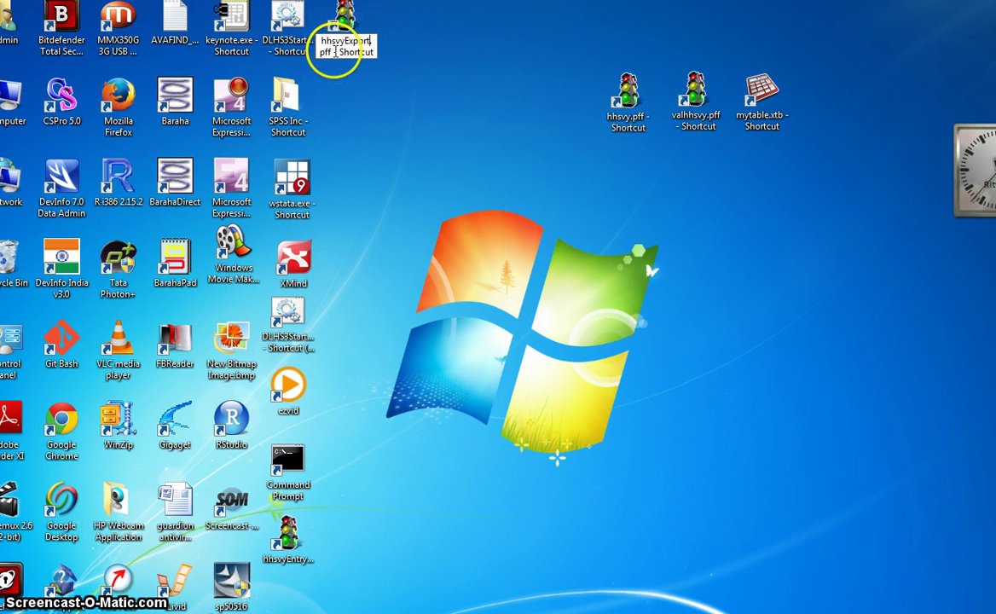
key("Delete")
key("Delete")
key("Delete")
key("Delete")
key("Delete")
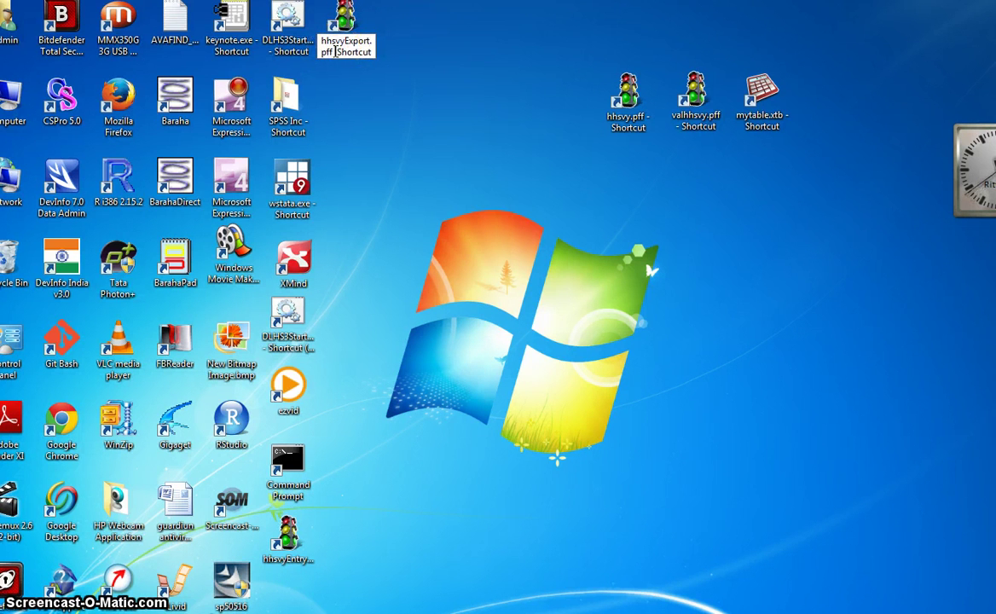
key("Delete")
key("Delete")
key("Delete")
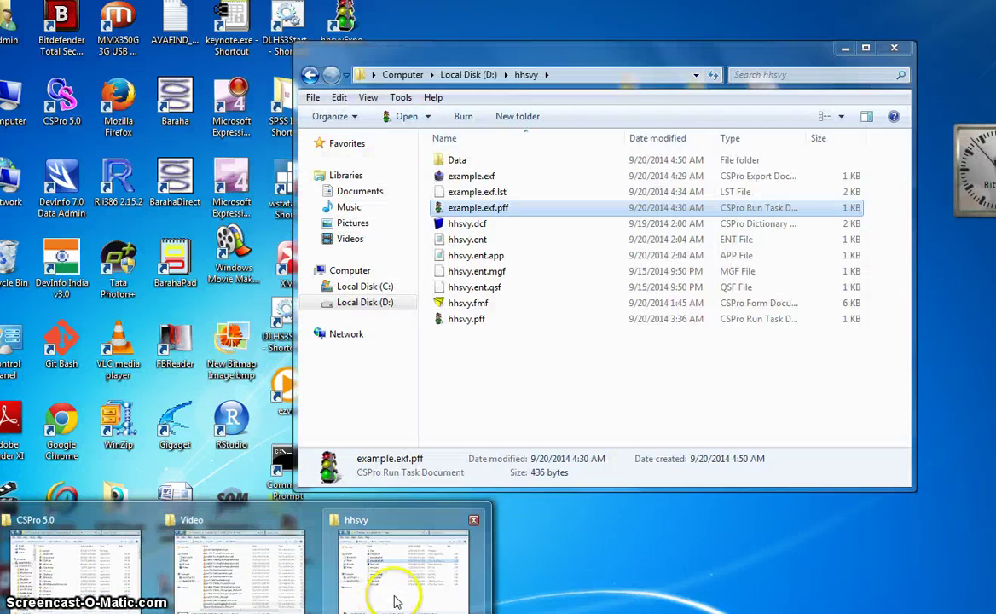
left_click(391, 595)
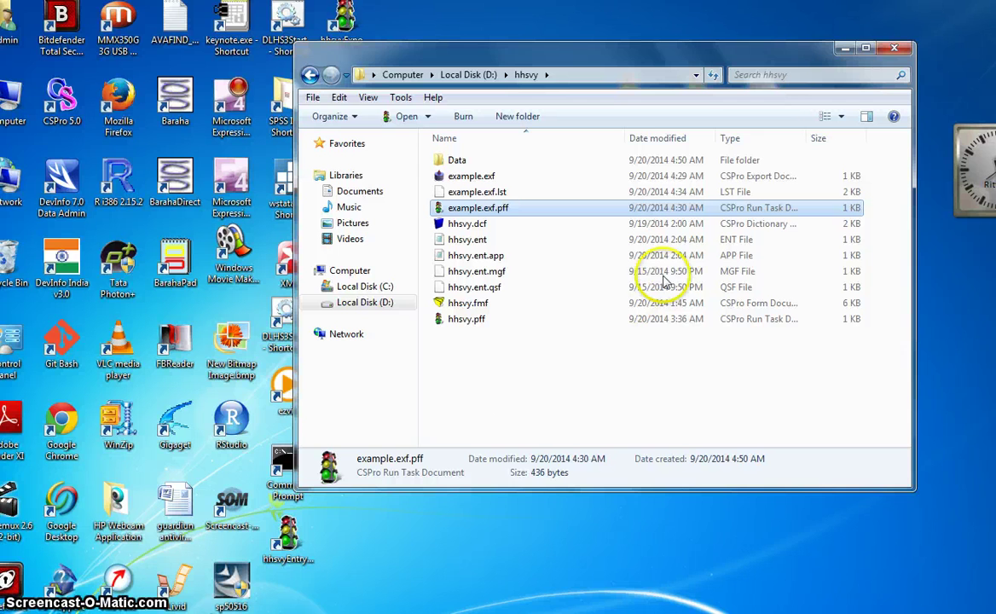
left_click(842, 50)
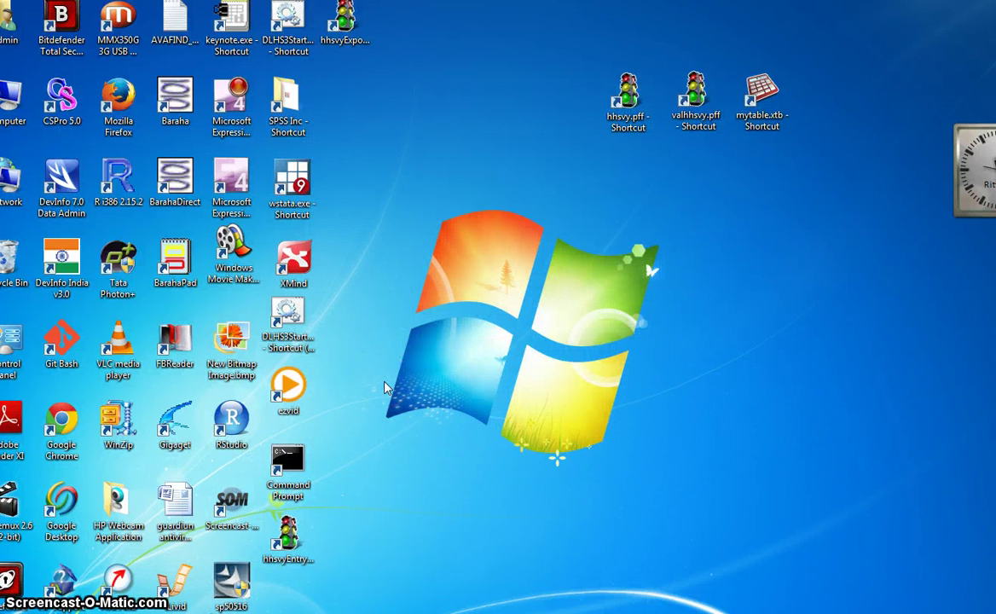
- Launch the data entry application from the hhsvyEntry.pff desktop shortcut, and close it
left_click(288, 533)
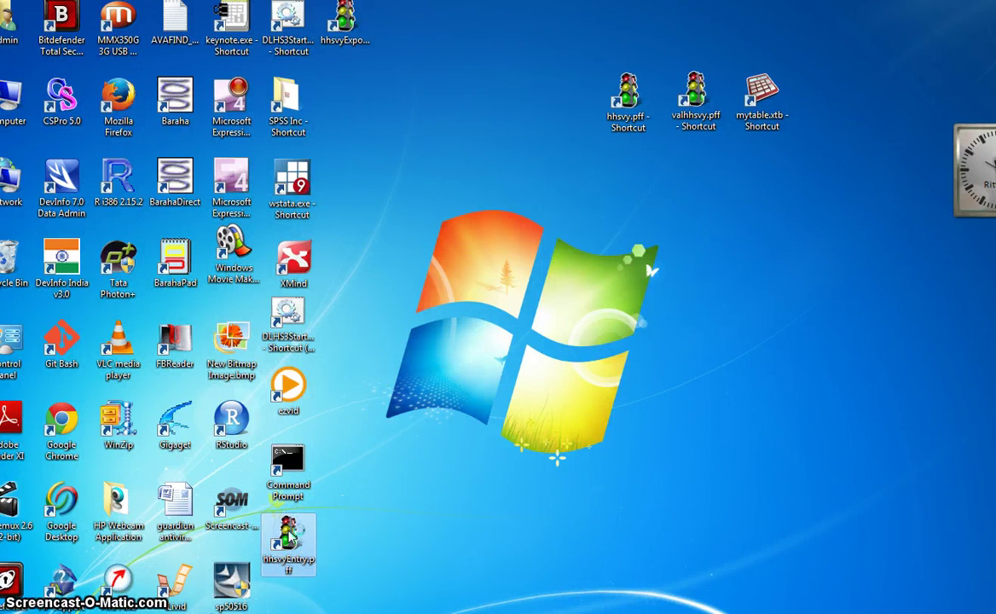
double_click(290, 535)
left_click(296, 529)
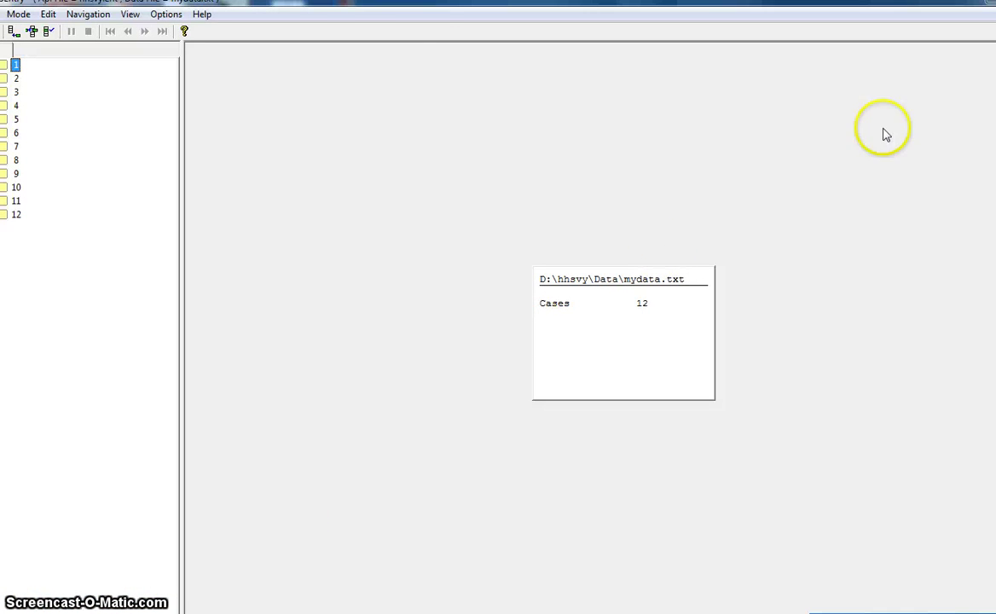
left_click(994, 2)
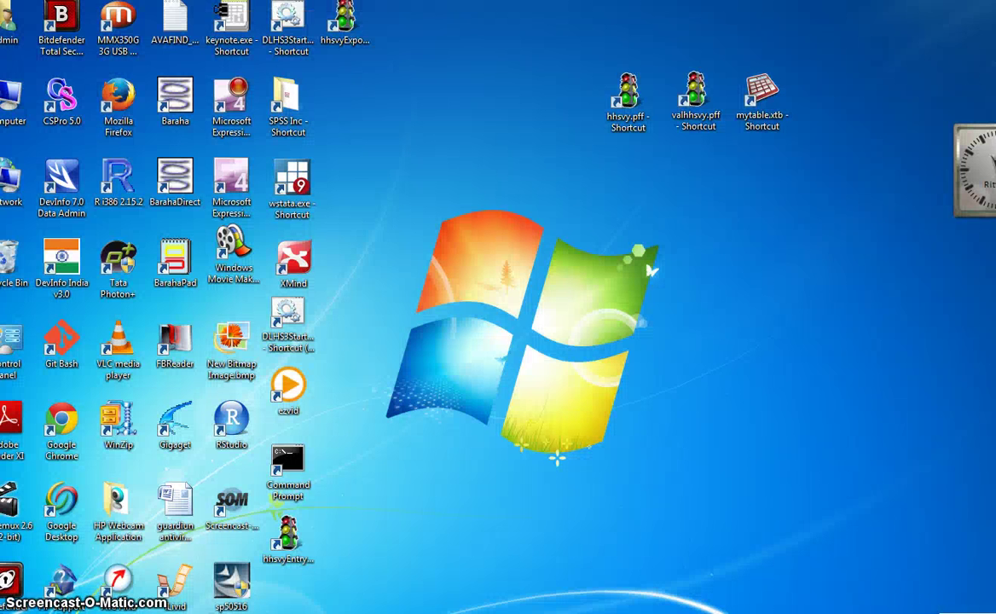
- Run the data export from the hhsvyExport.pff desktop shortcut, close its output viewer, and open the Data subfolder of hhsvy to check the files
double_click(364, 30)
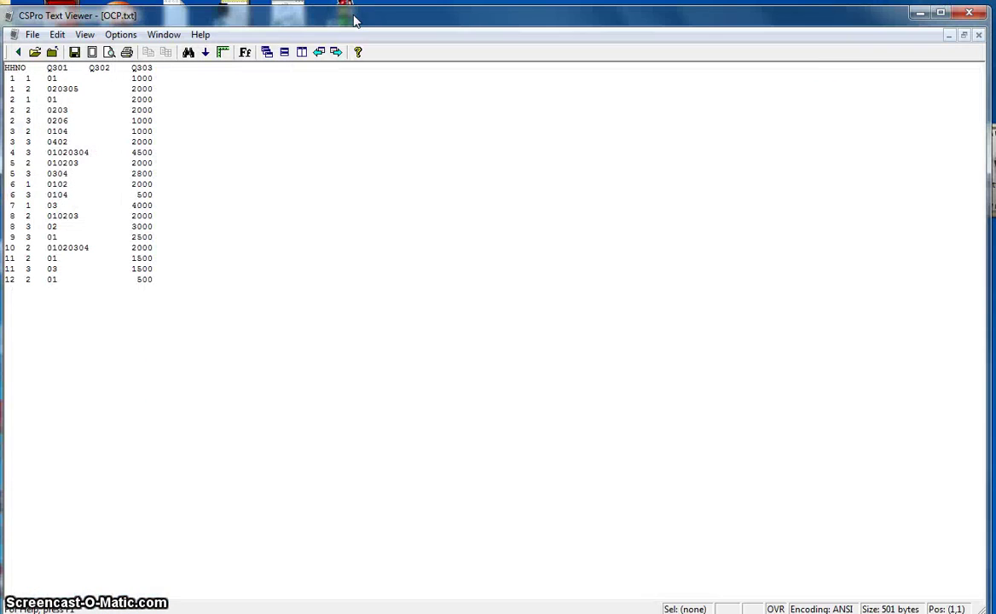
left_click(970, 13)
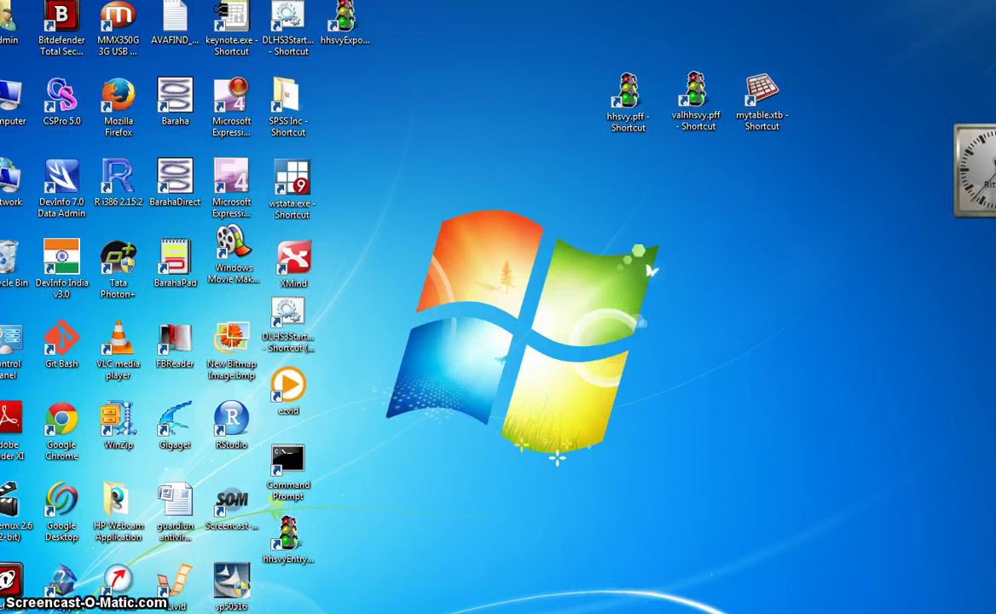
mouse_move(242, 613)
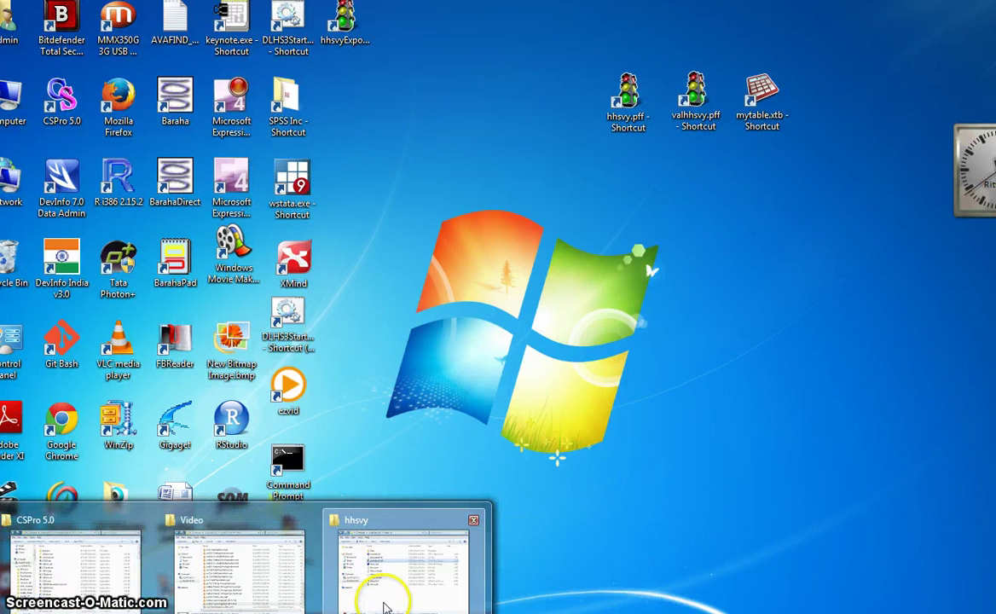
mouse_move(385, 606)
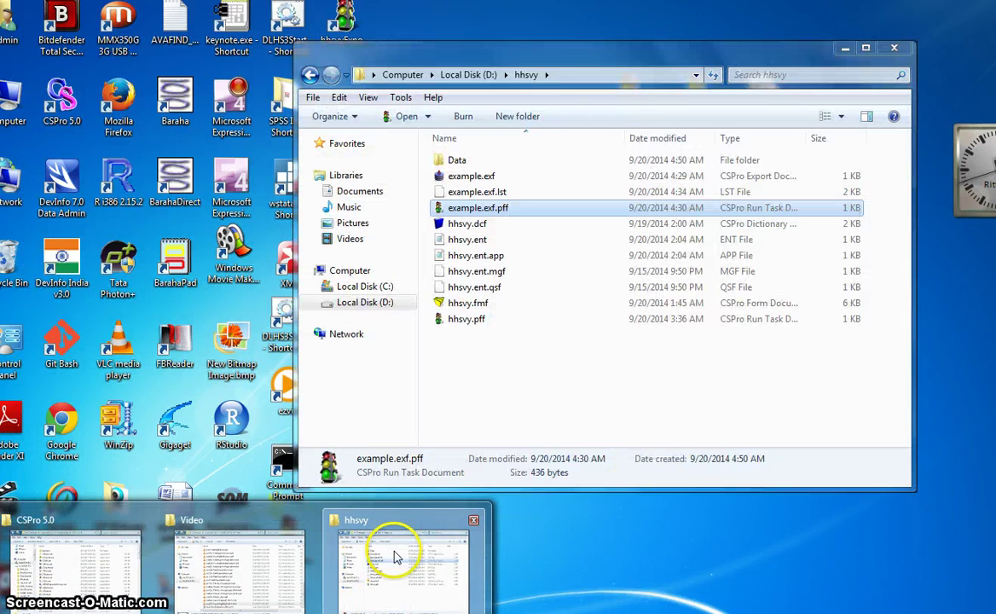
left_click(395, 553)
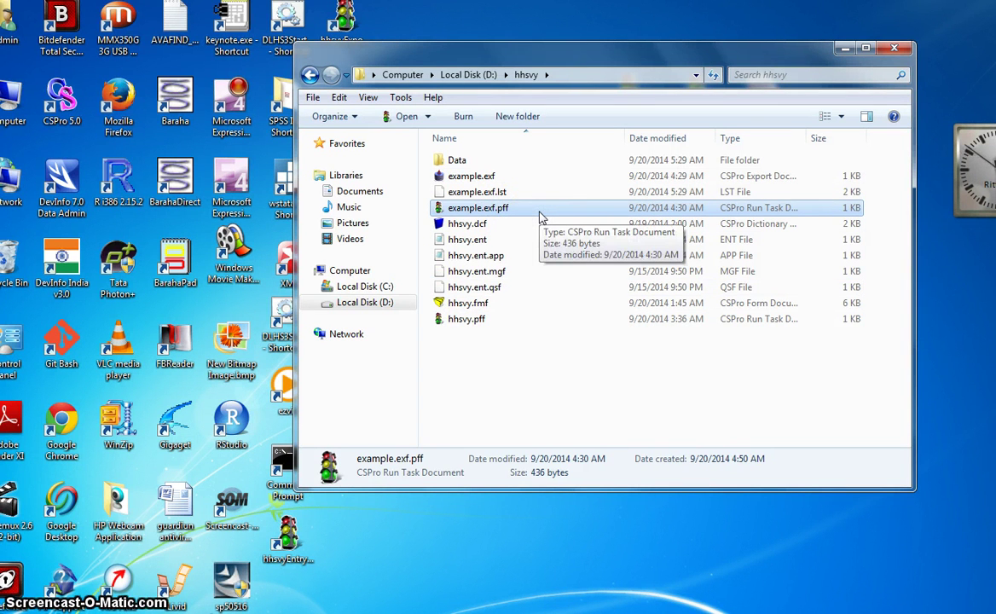
double_click(459, 162)
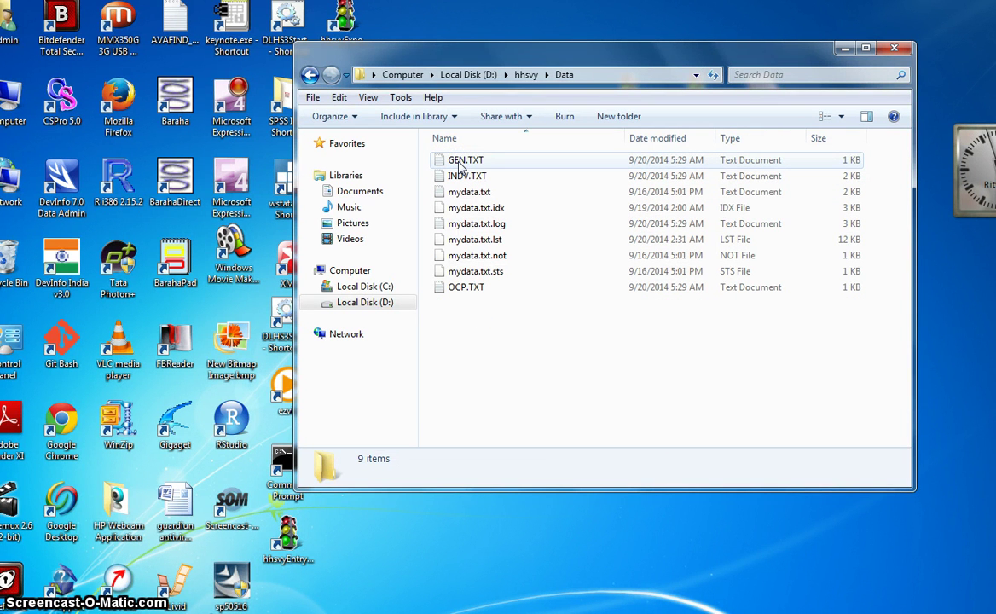
- Return to the hhsvy folder, then switch to XMind and examine the main branches of the Survey folder-structure map from Program to Temp
left_click(526, 74)
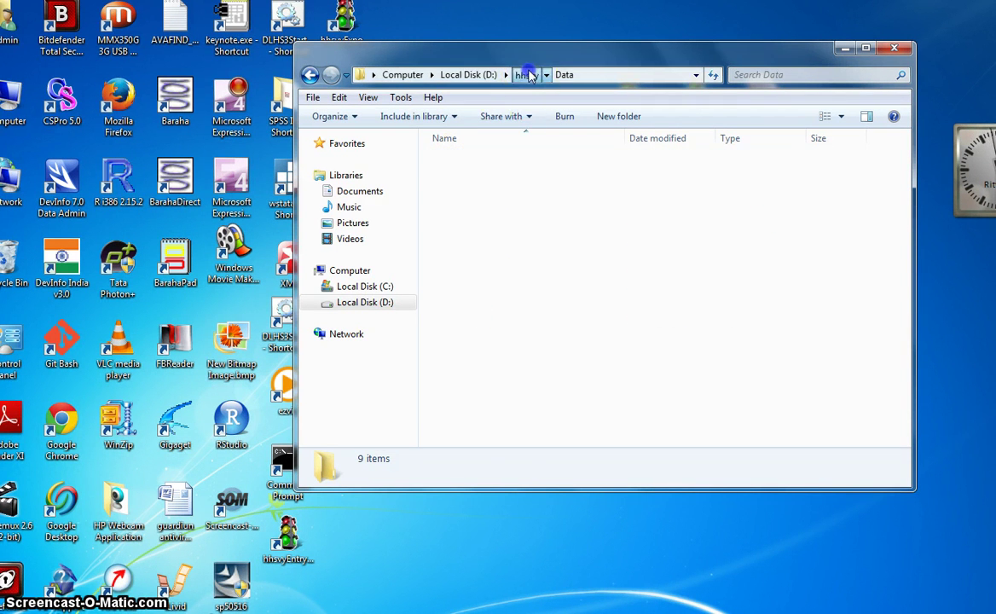
left_click(474, 163)
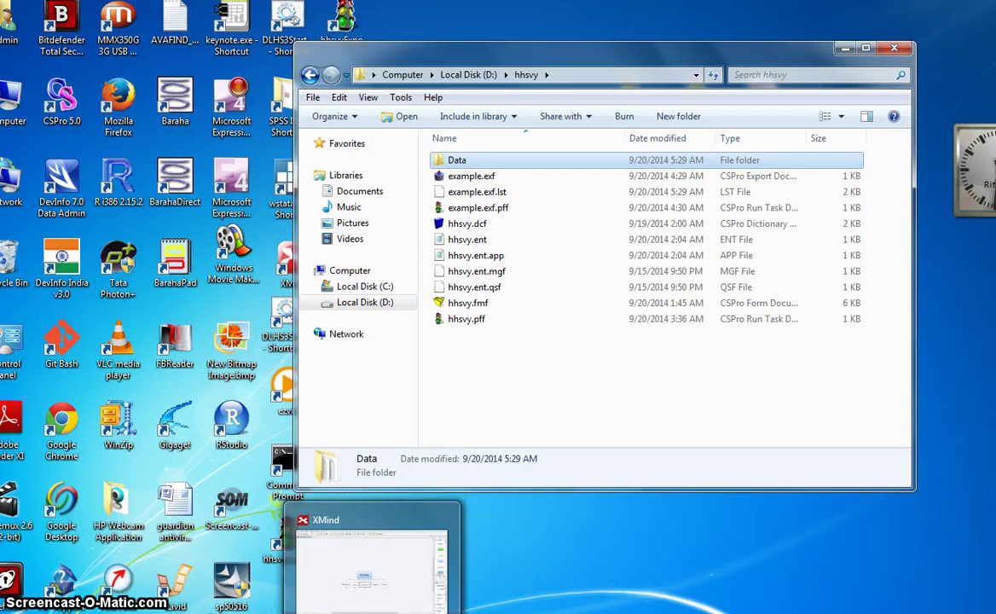
left_click(388, 602)
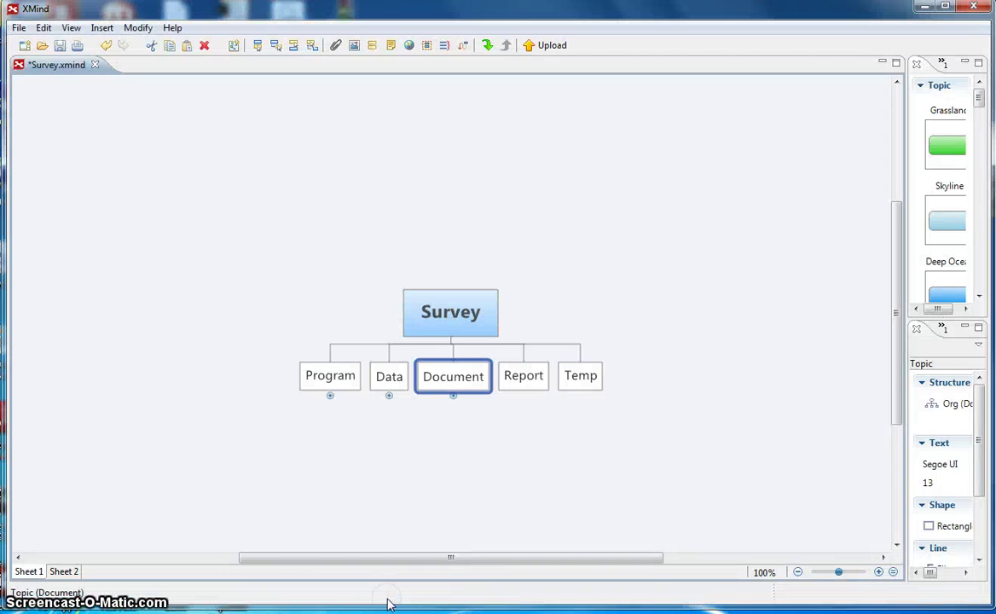
left_click(378, 476)
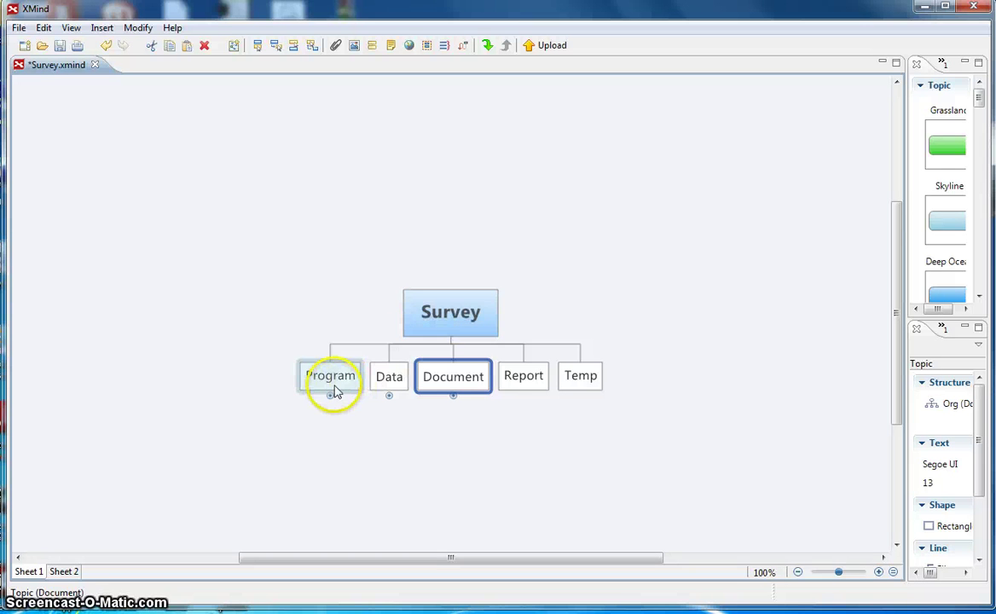
left_click(389, 388)
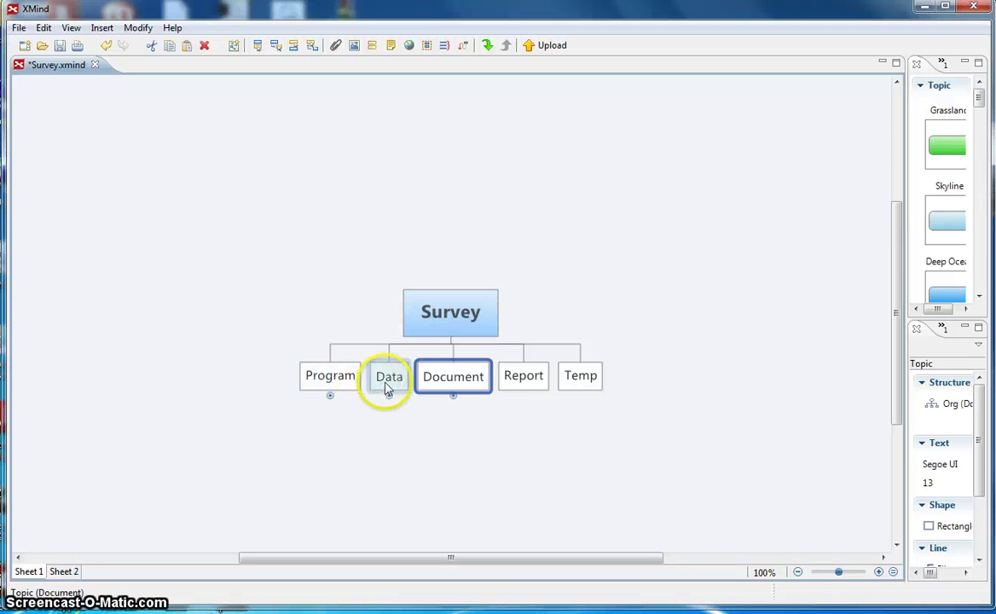
left_click(445, 383)
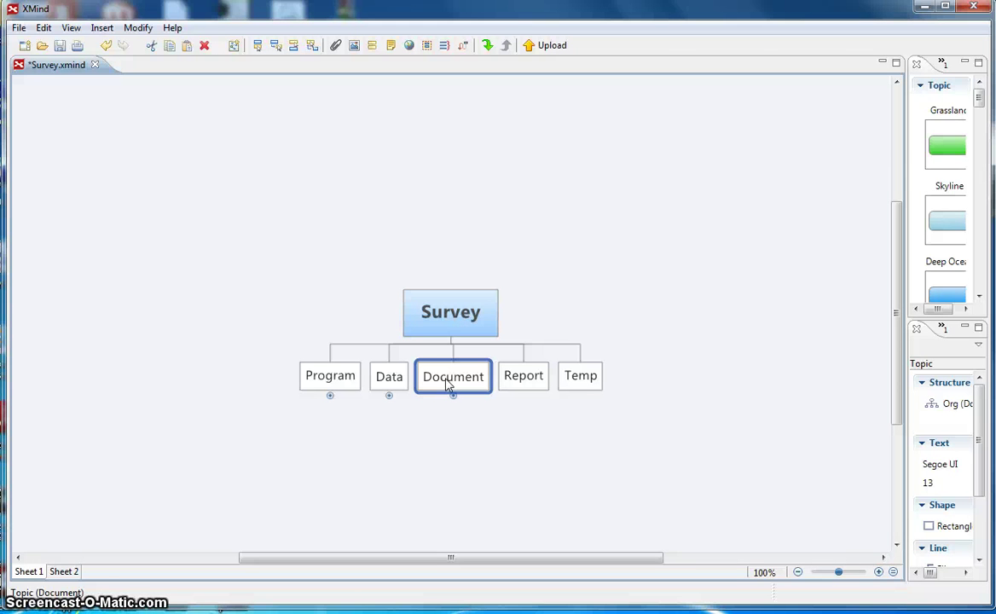
left_click(472, 385)
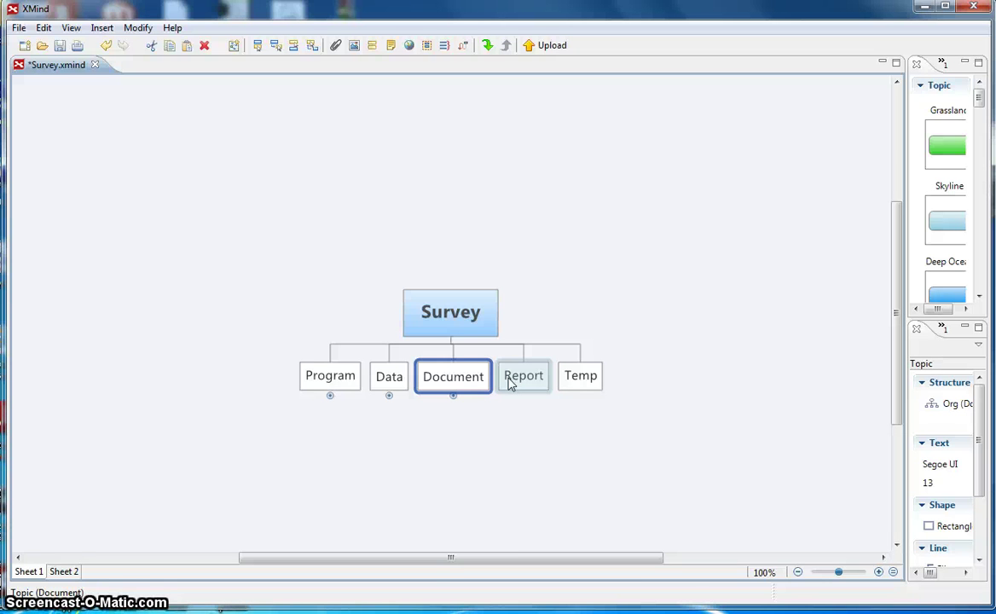
left_click(567, 379)
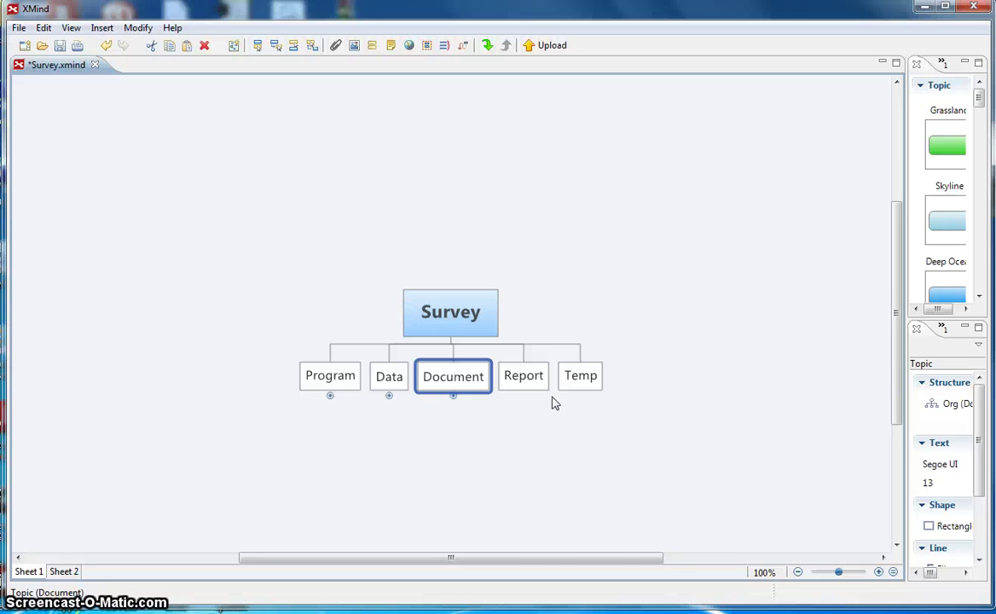
left_click(529, 409)
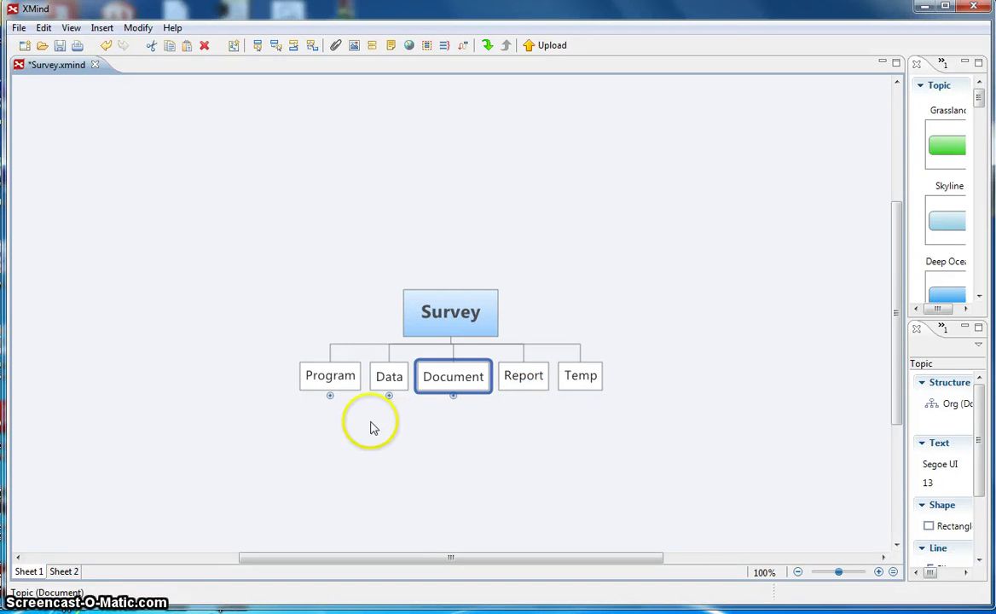
- Expand the Program topic of the Survey map and examine its Entry, Validation and Tabulation subtopics
left_click(330, 397)
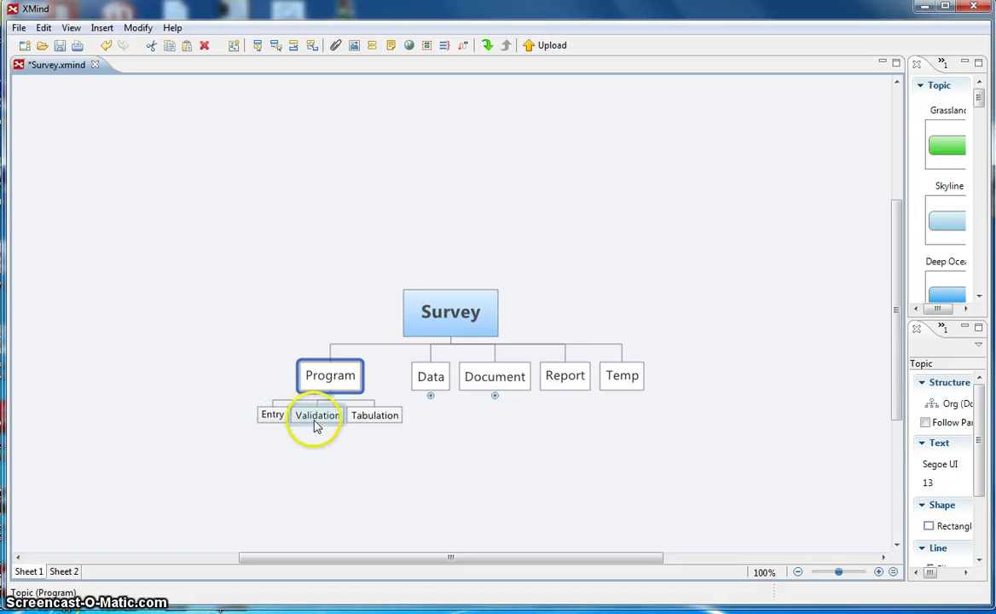
left_click(375, 401)
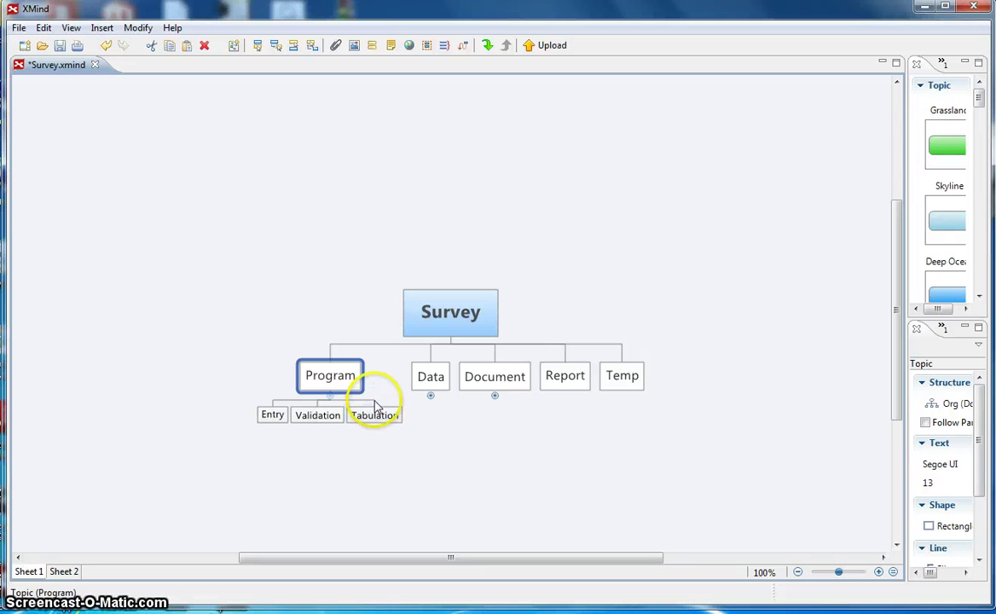
left_click(421, 421)
left_click(328, 382)
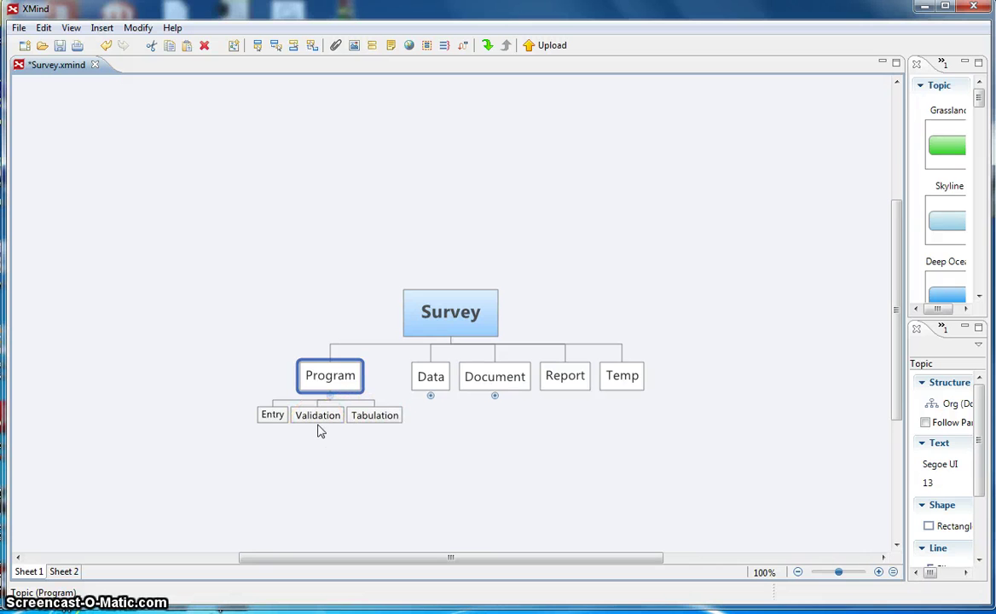
left_click(271, 418)
left_click(271, 418)
left_click(312, 420)
left_click(268, 422)
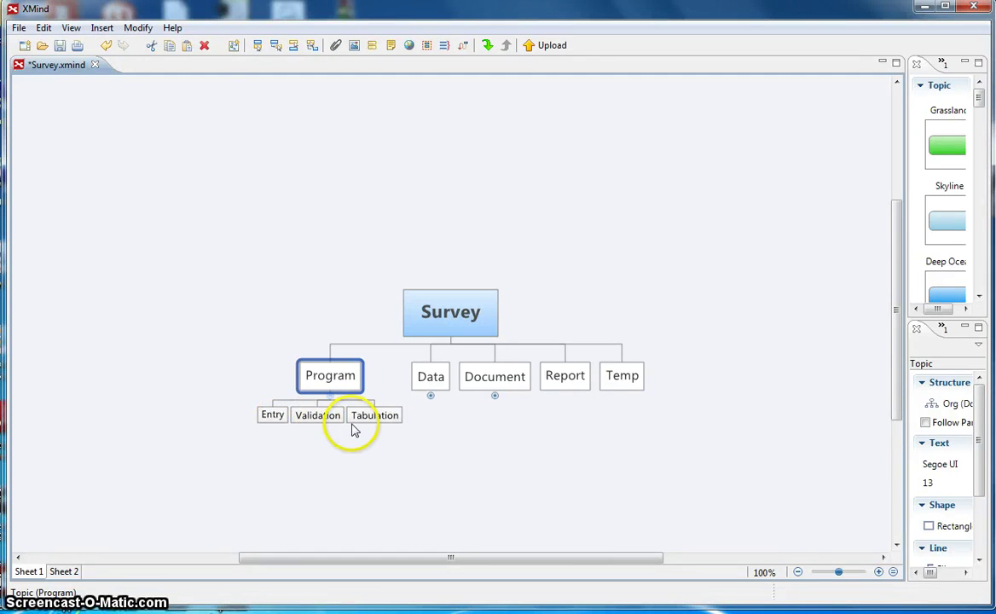
left_click(326, 380)
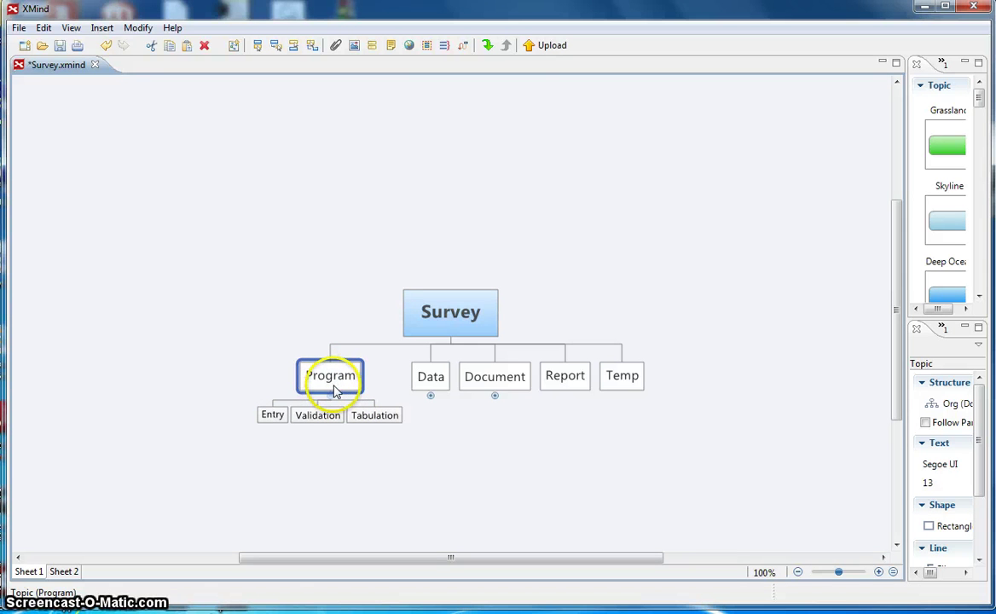
- Expand the Data topic with its Exported subtopic, and the Document topic, to examine their subfolders
left_click(431, 397)
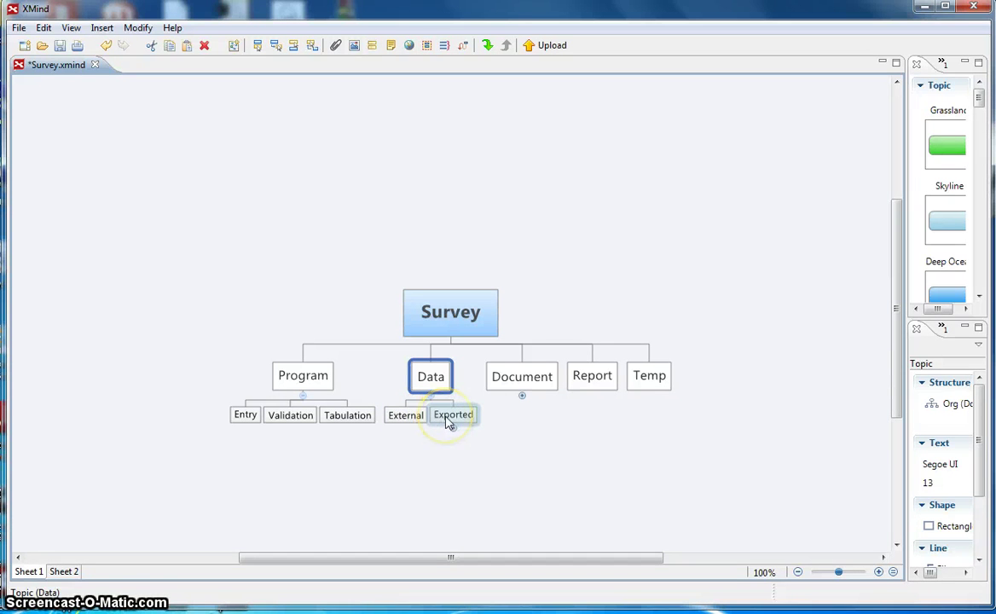
left_click(436, 378)
left_click(454, 430)
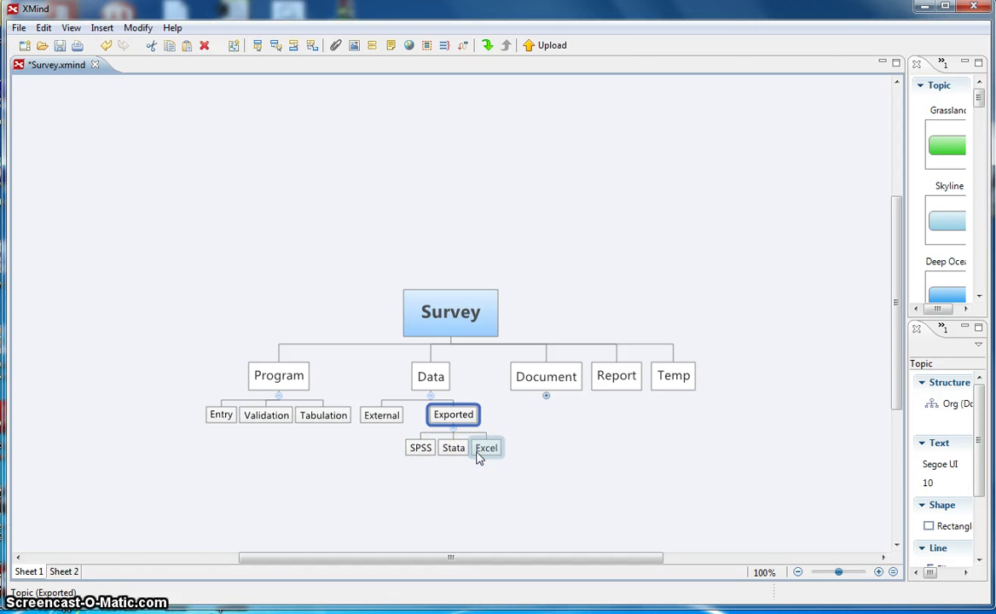
left_click(546, 396)
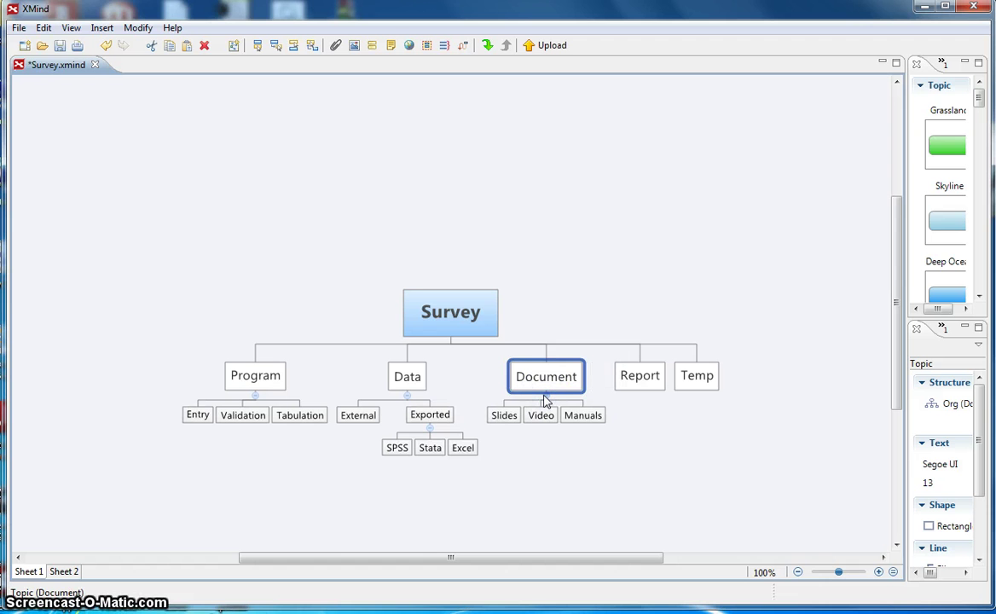
left_click(510, 418)
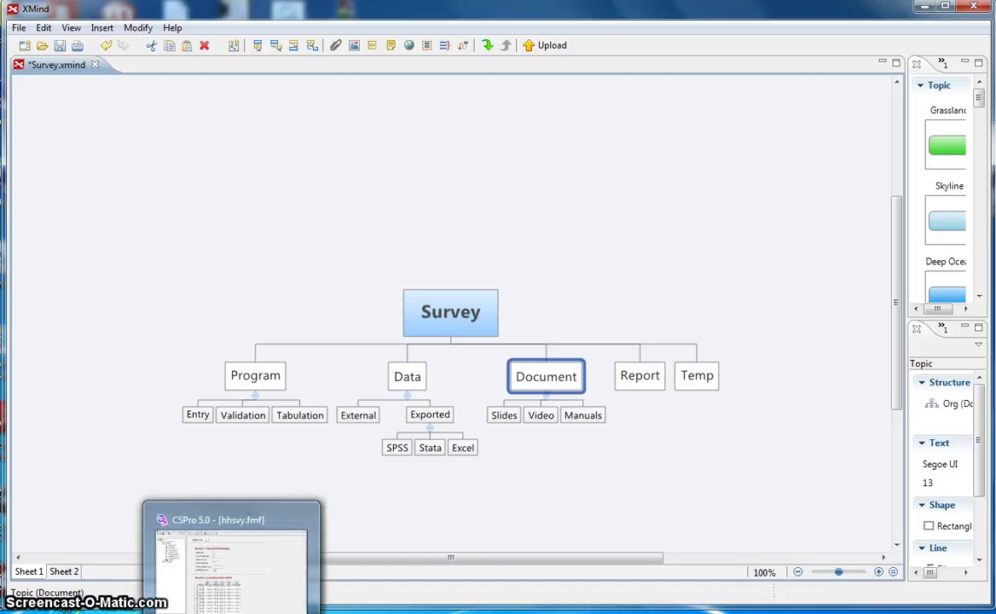
- Switch to CSPro and export the hhsvy application in CSPro Binary format as hhsvy.enc in the hhsvy folder
left_click(213, 563)
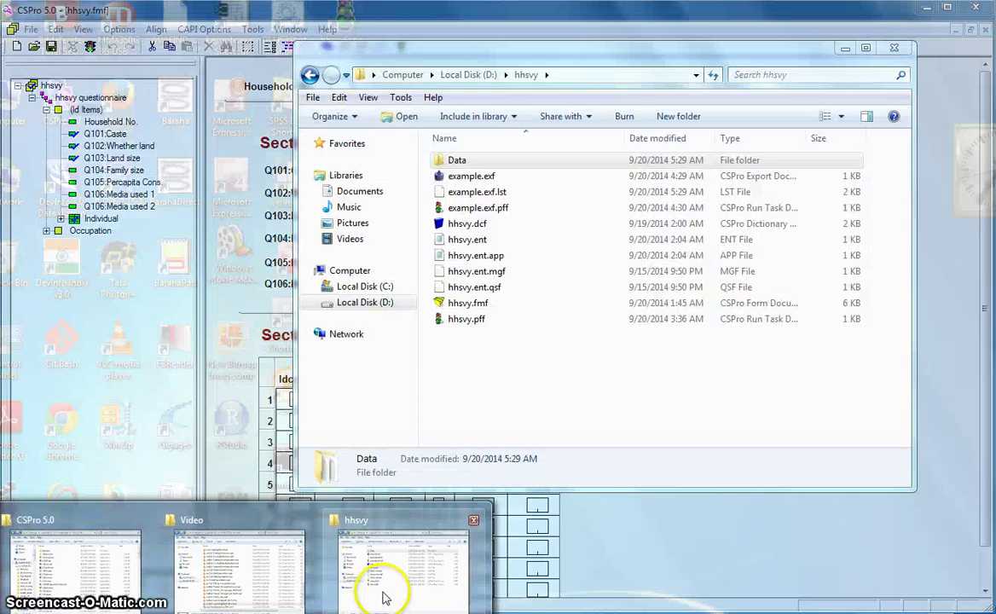
left_click(379, 595)
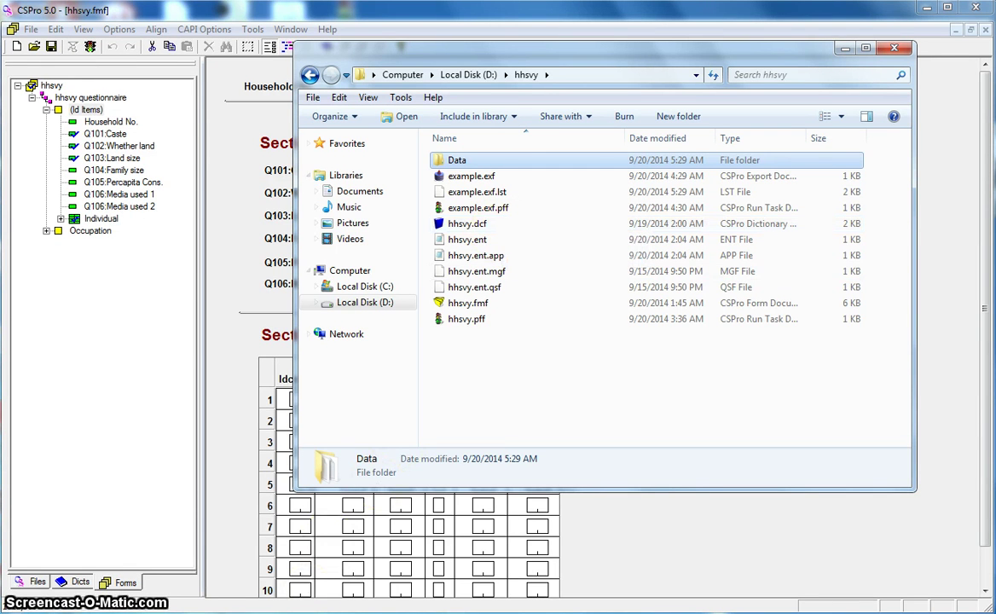
left_click(93, 613)
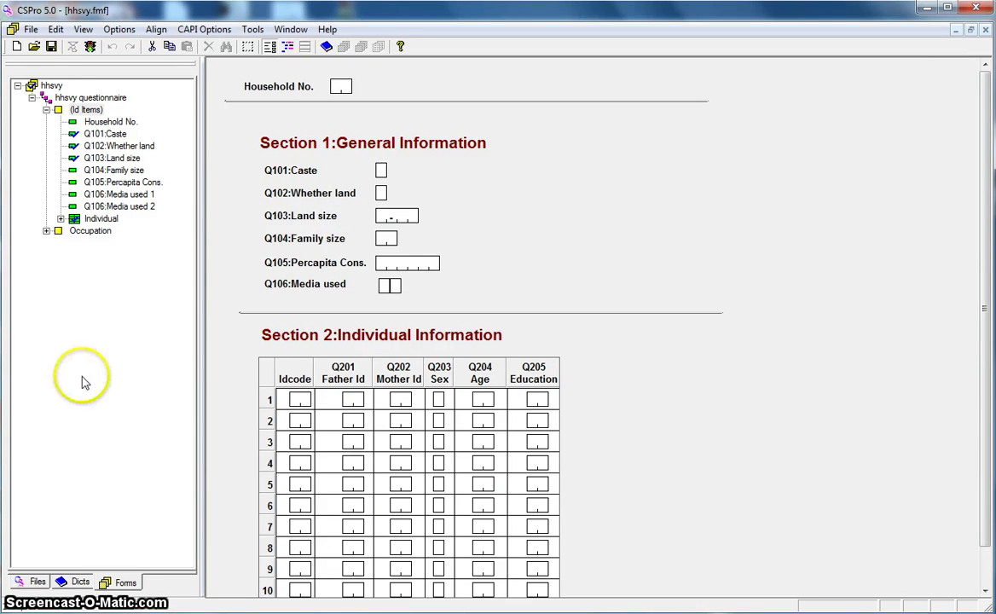
left_click(31, 31)
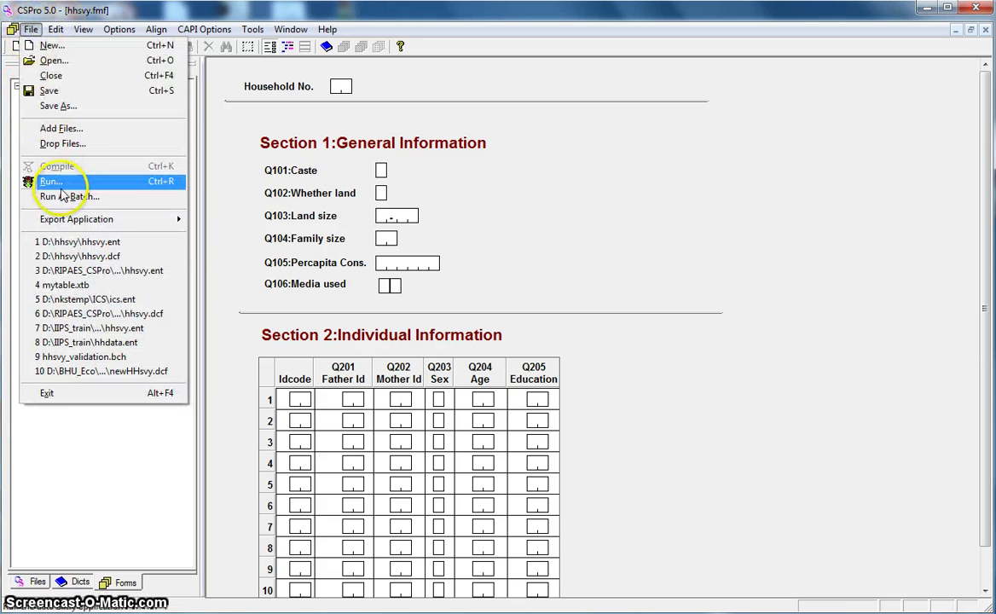
mouse_move(85, 220)
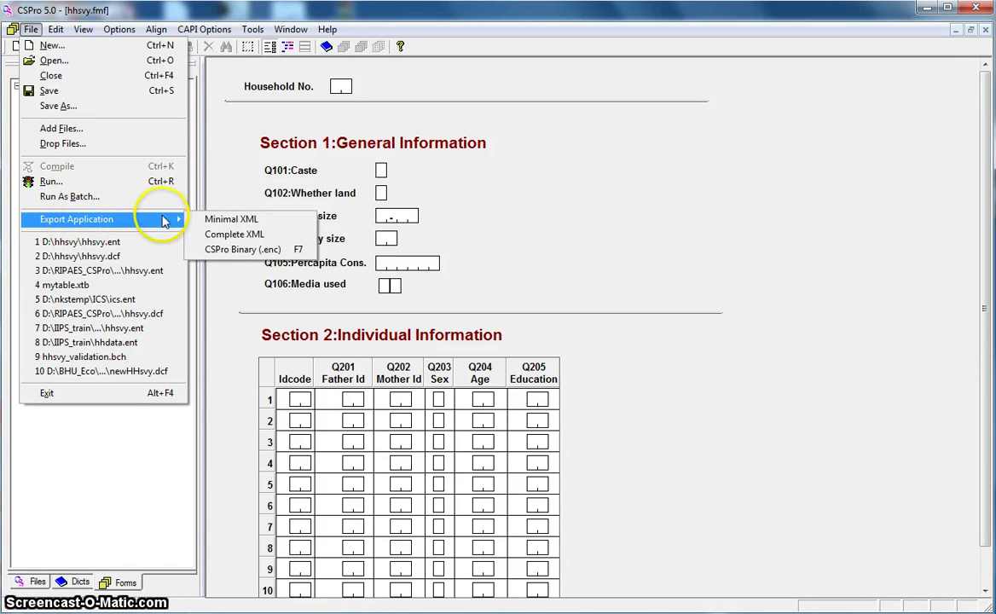
left_click(239, 250)
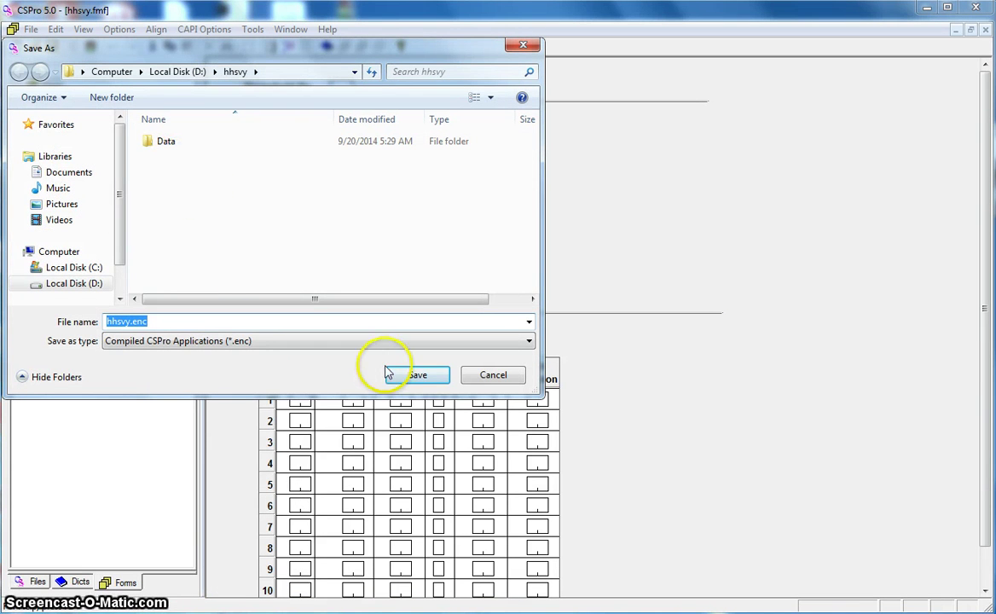
left_click(418, 377)
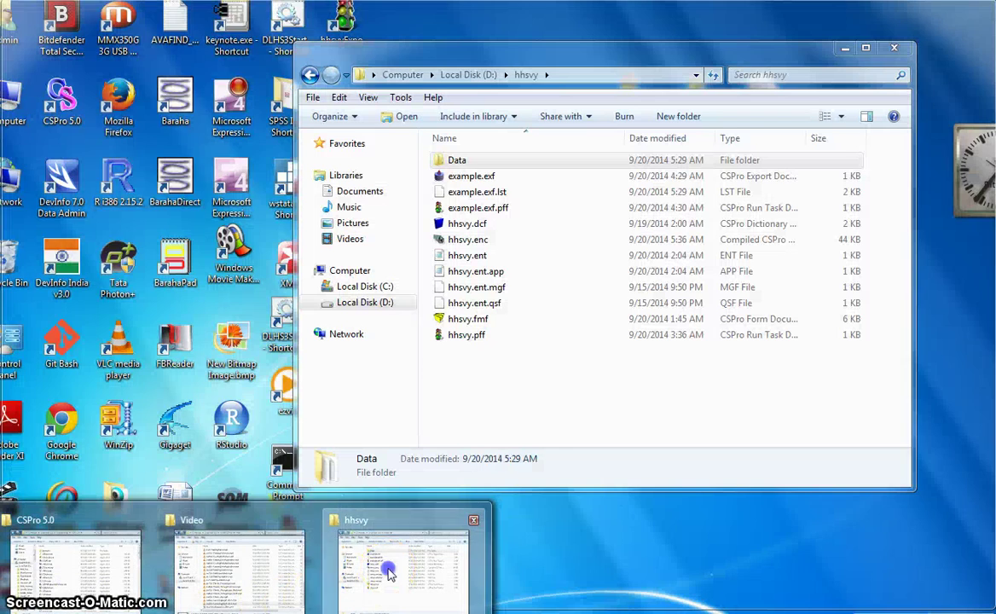
- In the hhsvy folder, delete all files from example.exf through hhsvy.fmf except hhsvy.enc, keeping hhsvy.pff and the Data folder
left_click(388, 571)
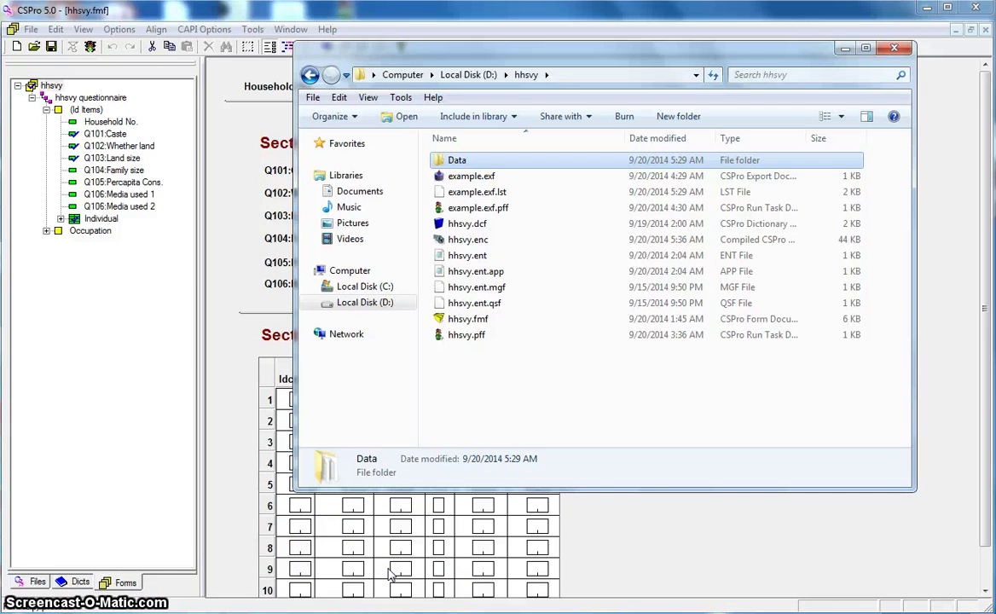
left_click(476, 179)
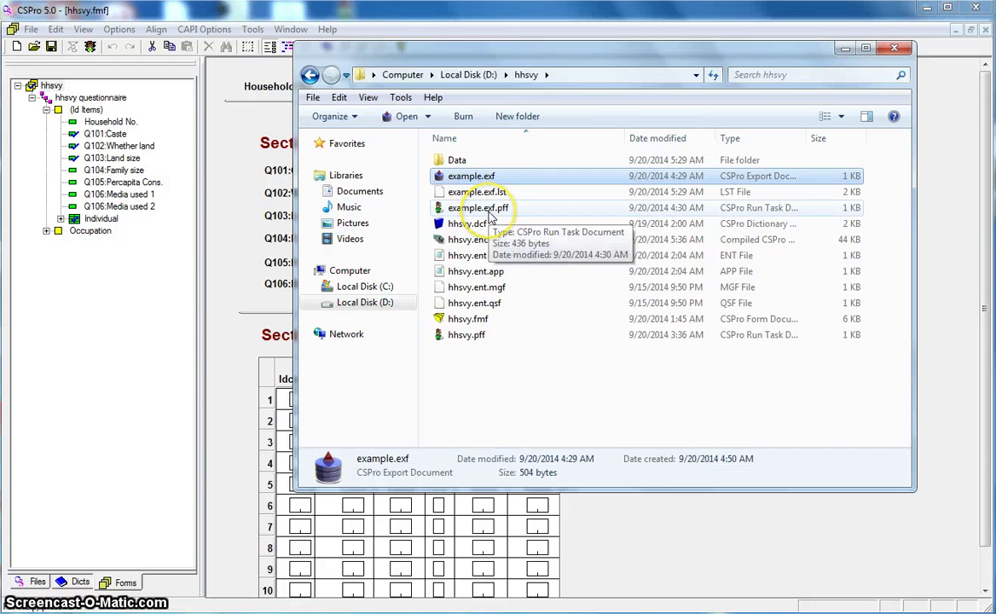
left_click(472, 320, "ctrl")
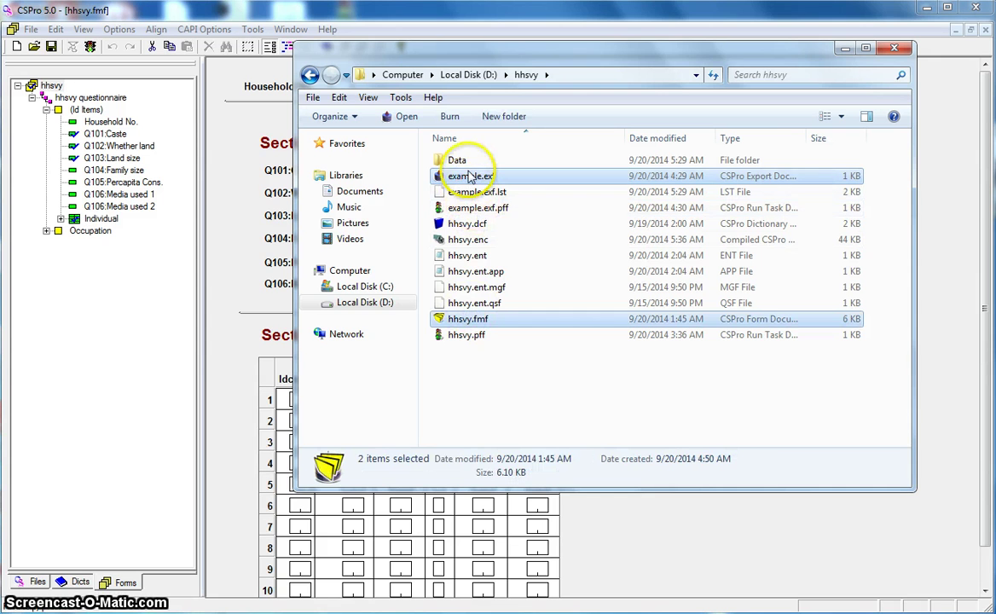
left_click(465, 176)
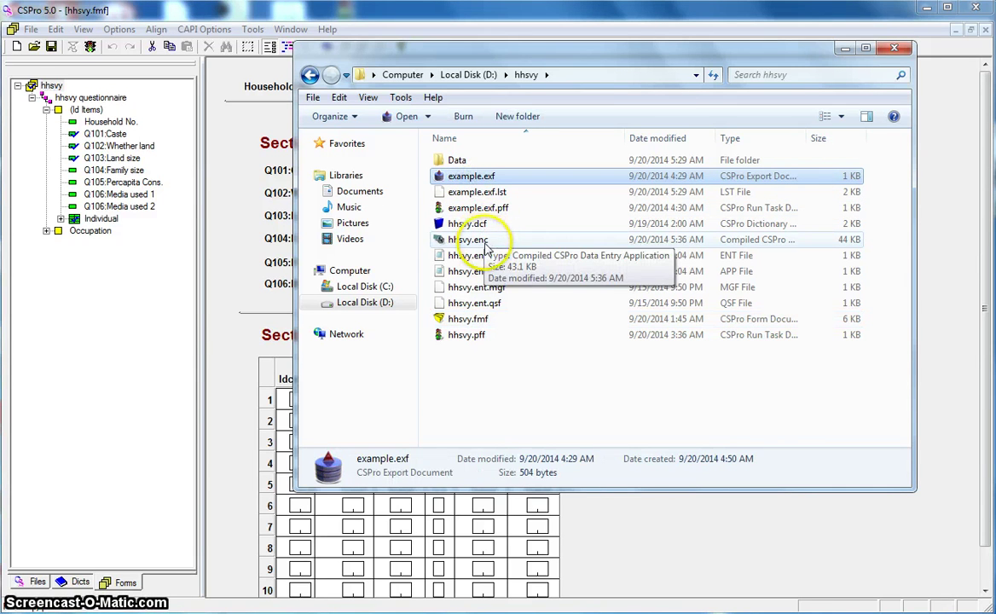
left_click(482, 324, "shift")
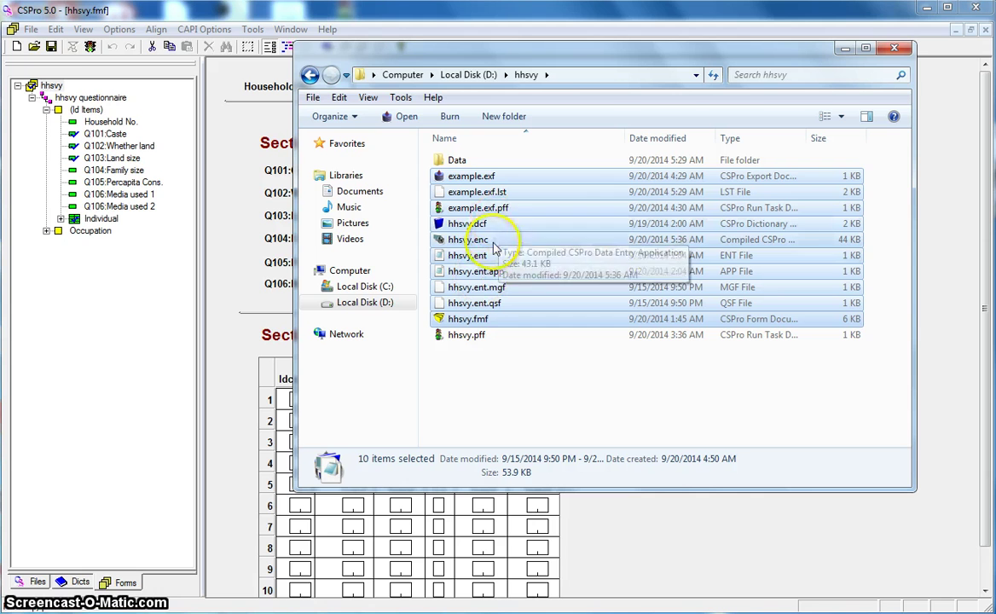
left_click(480, 241, "ctrl")
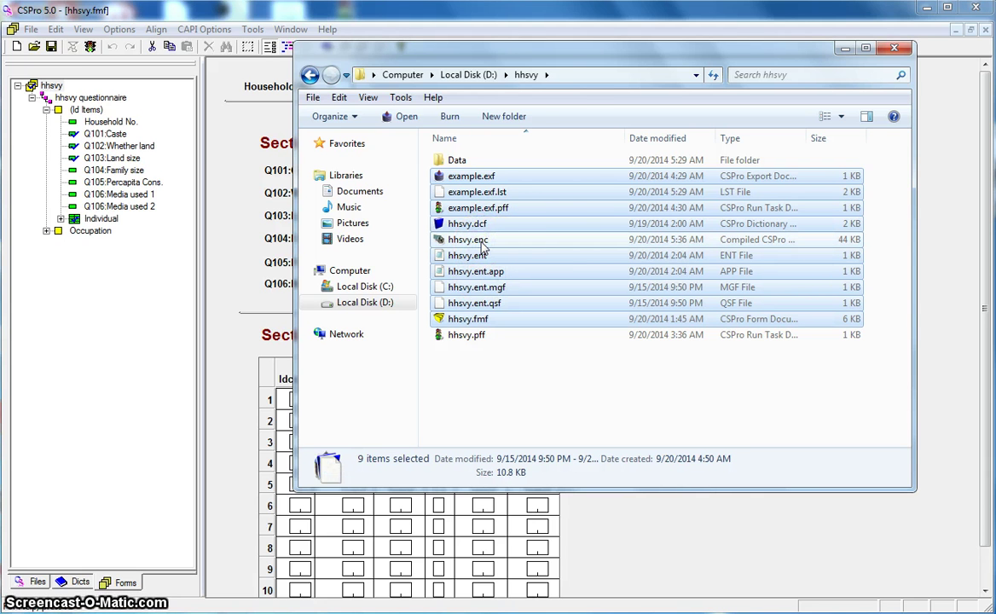
right_click(523, 226)
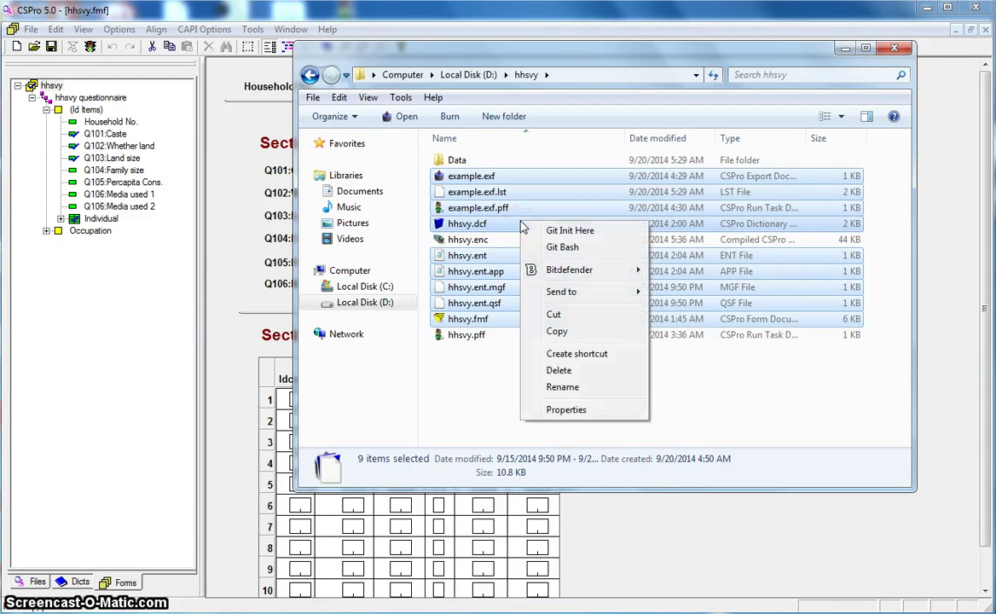
left_click(559, 371)
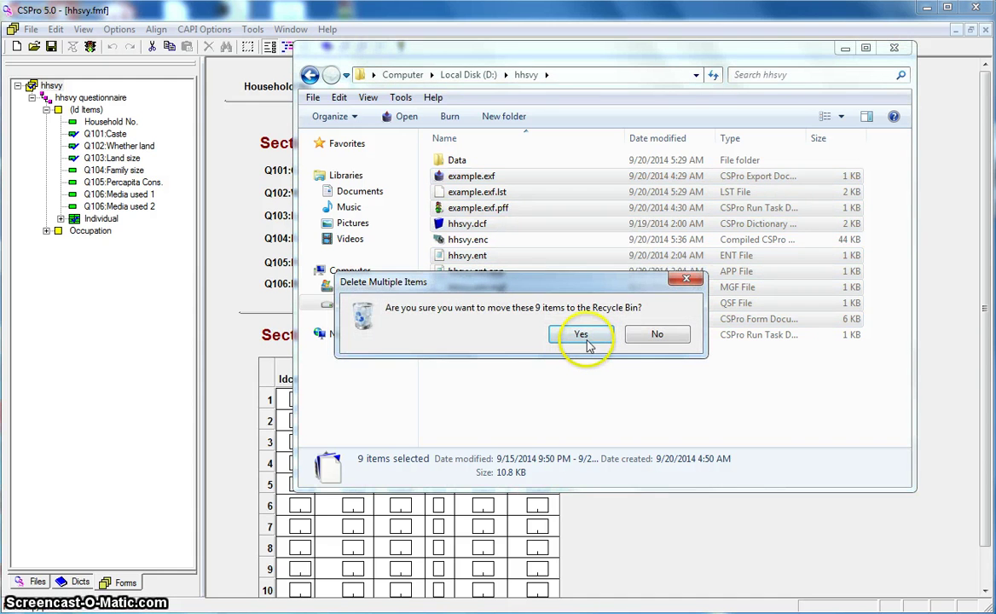
left_click(585, 337)
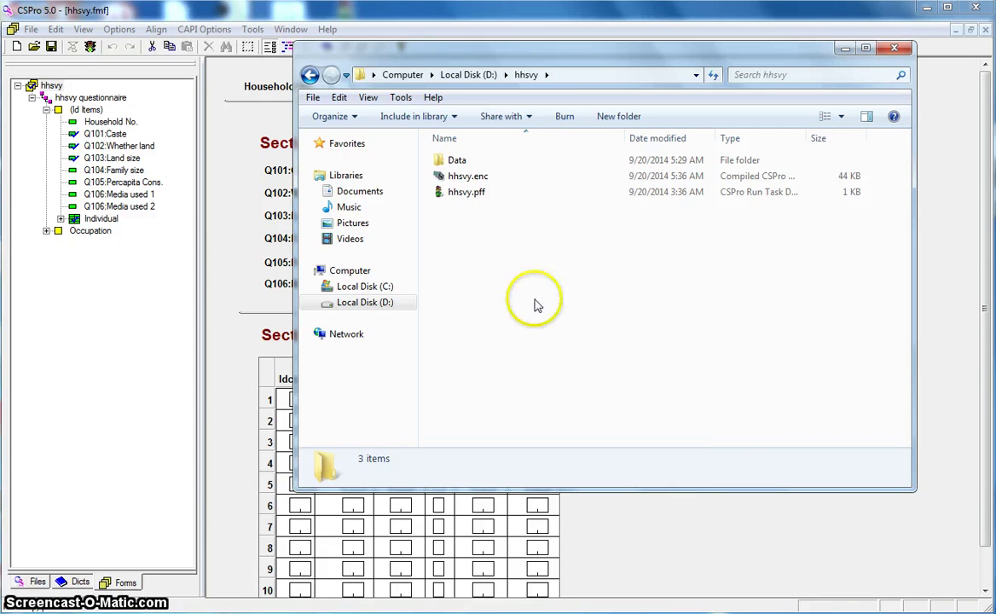
- Open hhsvy.pff from the hhsvy folder to test it with only the compiled application present
left_click(466, 198)
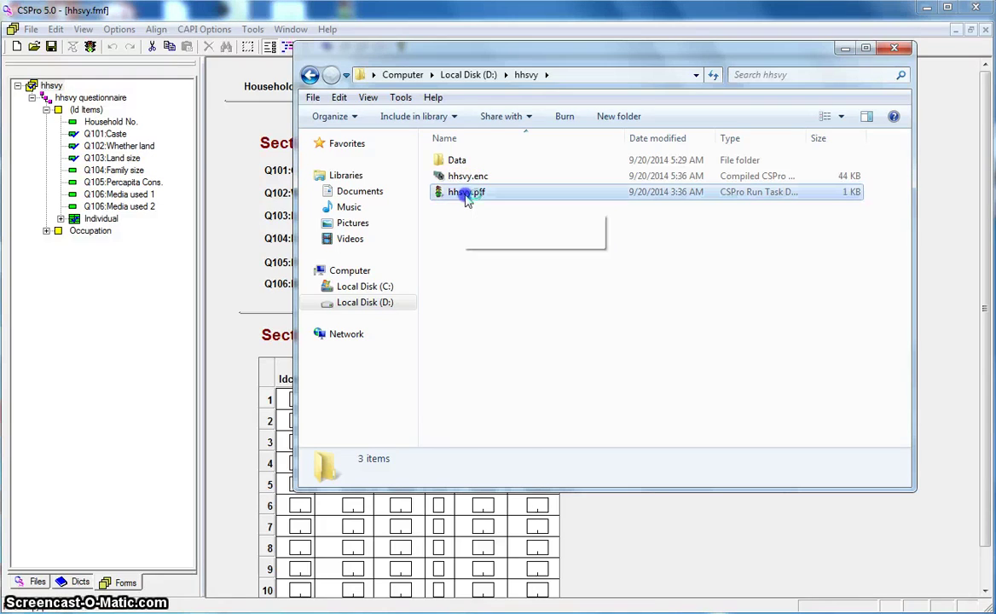
double_click(468, 198)
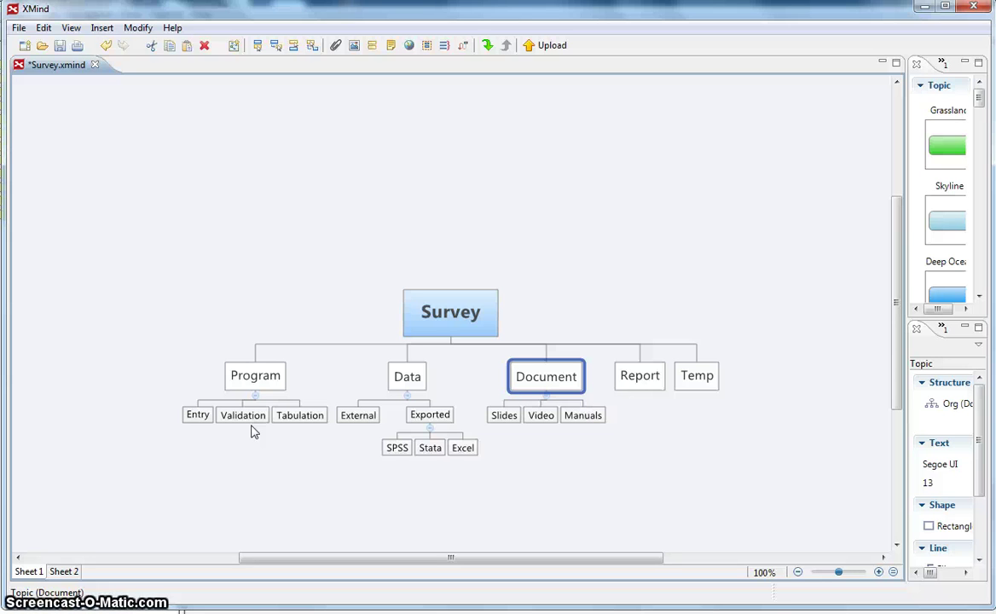
left_click(255, 436)
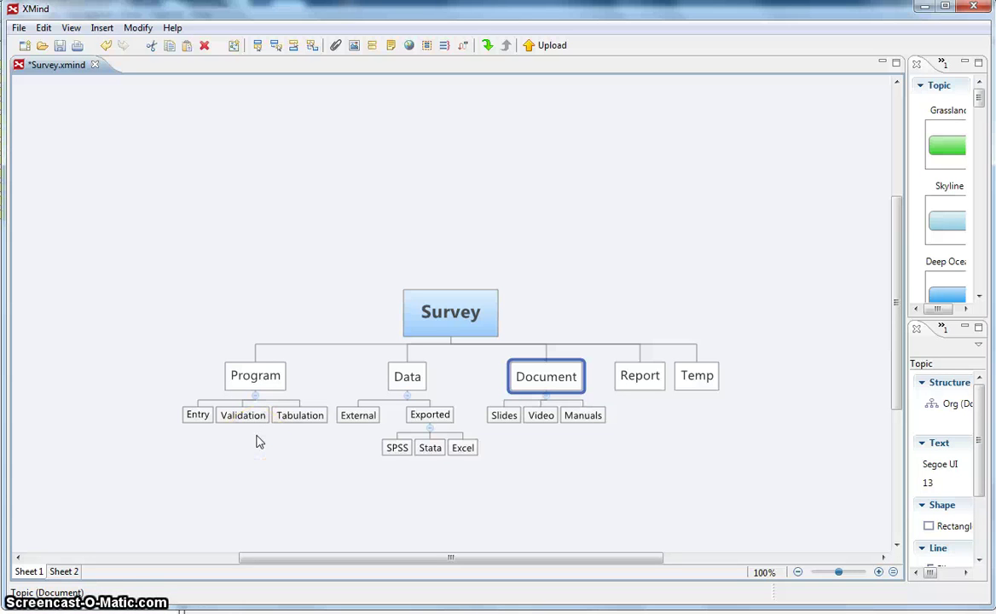
left_click(245, 431)
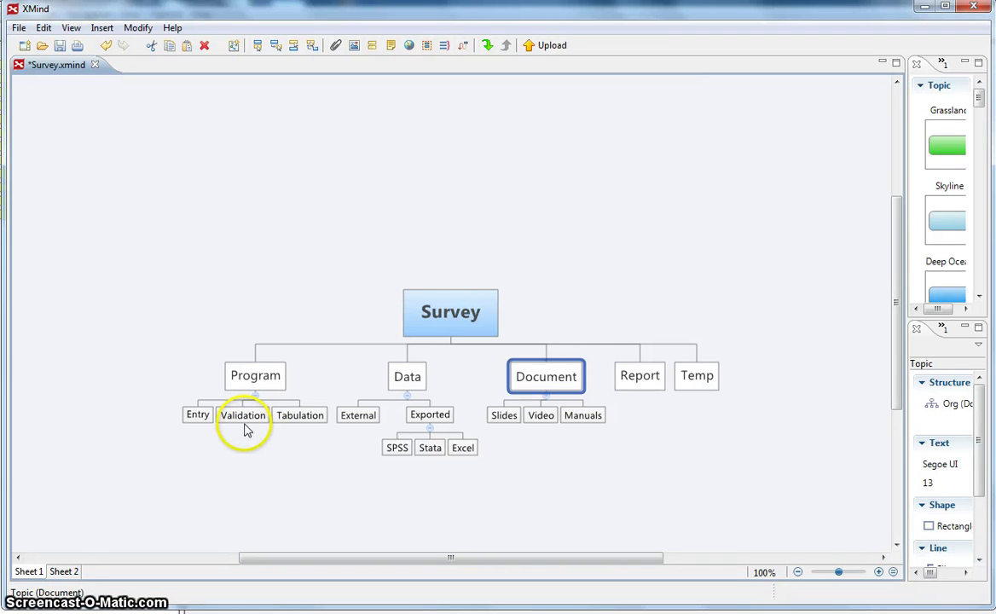